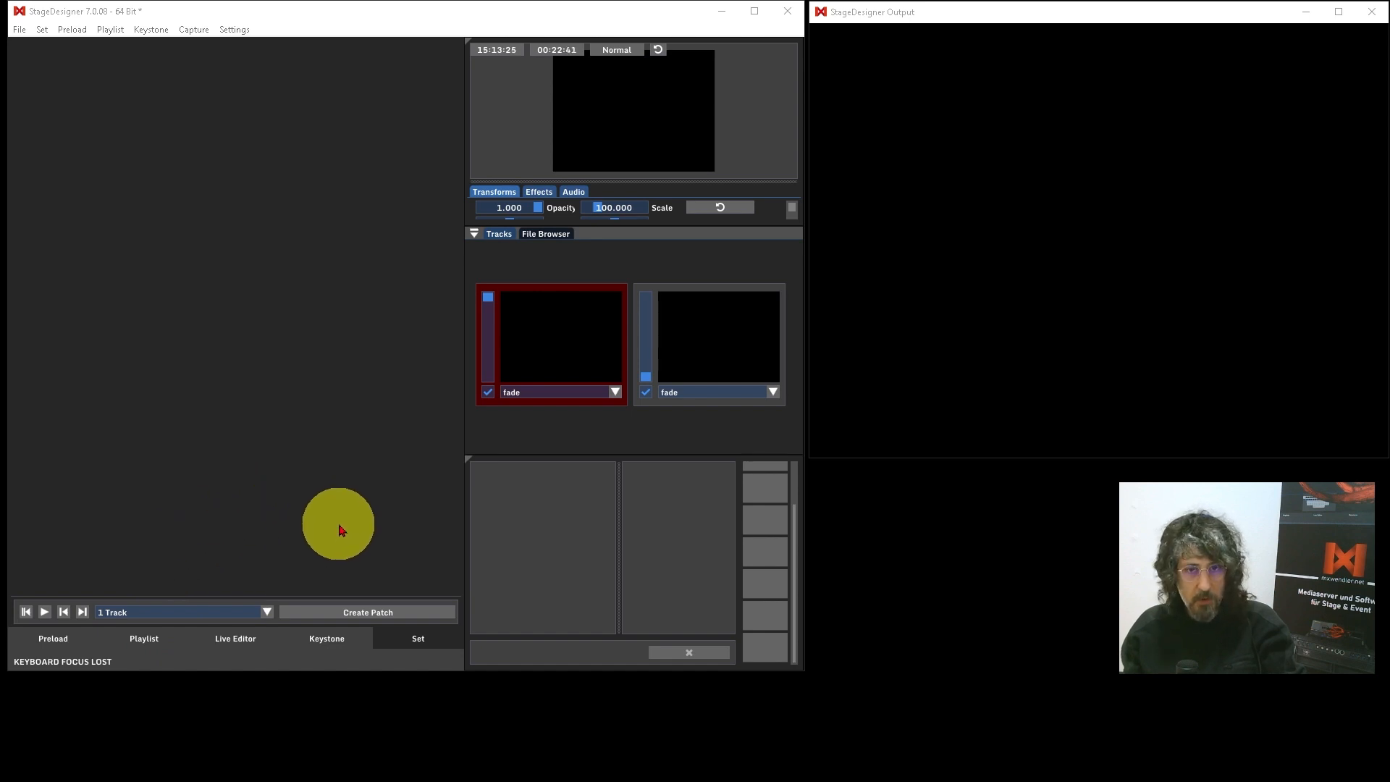
Step: Play preloads 01_STAIRS.mp4 and 02_BASE.mp4 together, with 02_BASE in Add render mode at TranslationX -0.173, TranslationY 0.034 and scale 215.517
{"action": "left_click", "coordinate": [53, 638]}
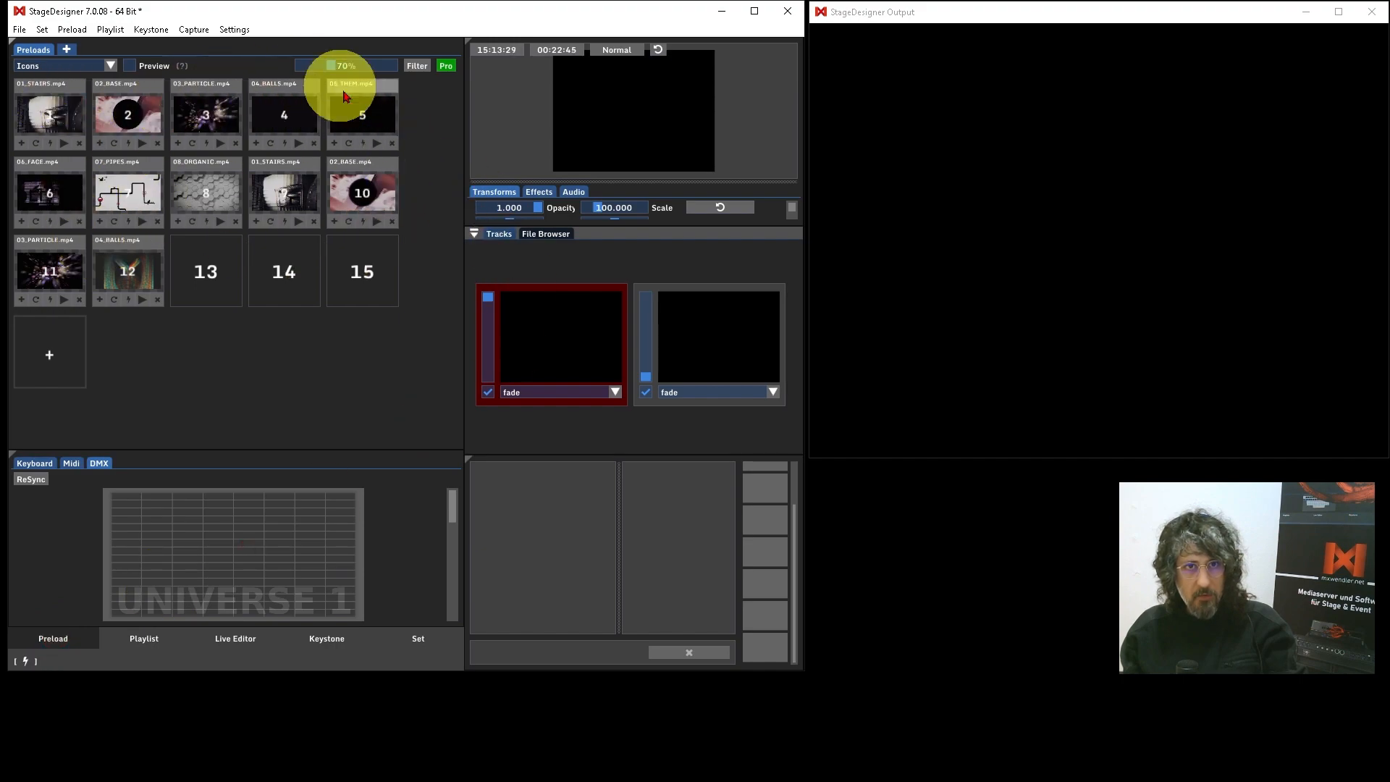
{"action": "left_click", "coordinate": [64, 143]}
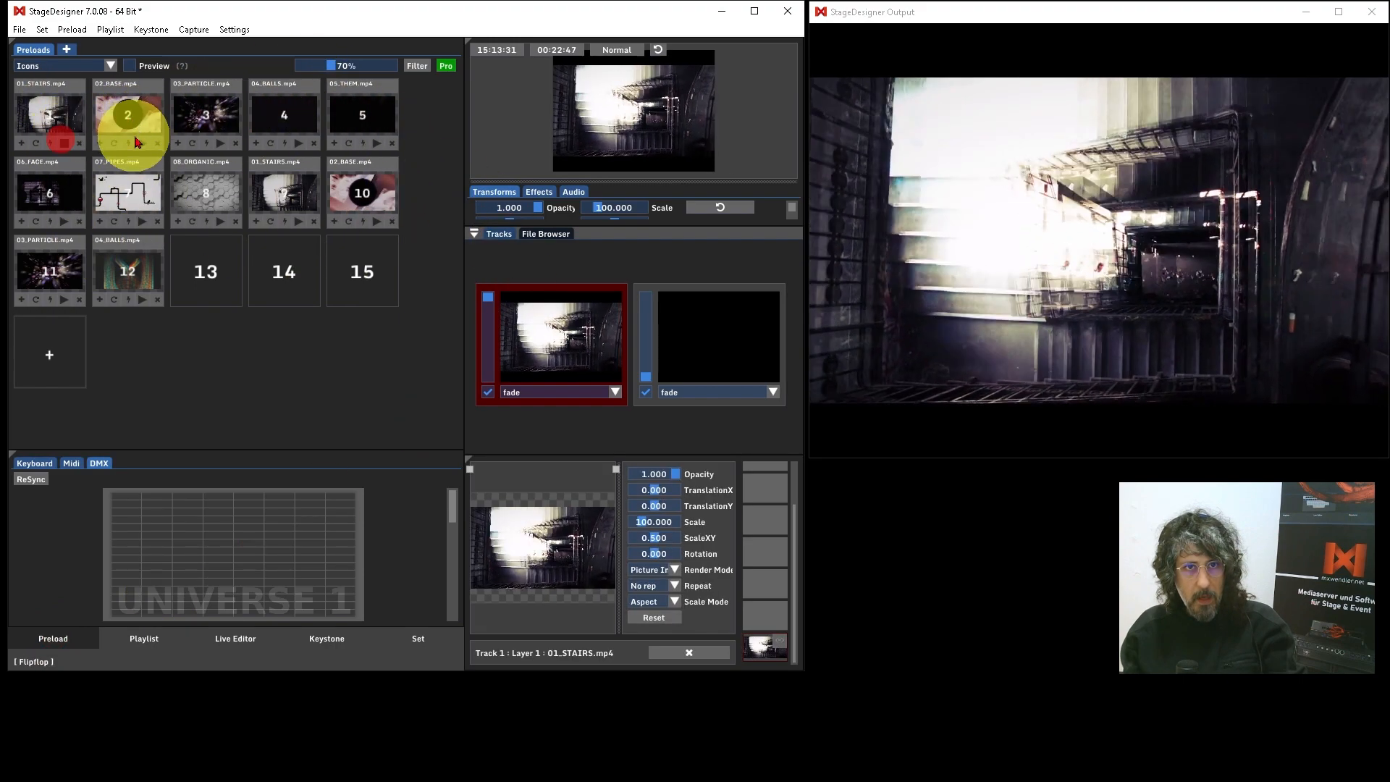
{"action": "left_click", "coordinate": [143, 144]}
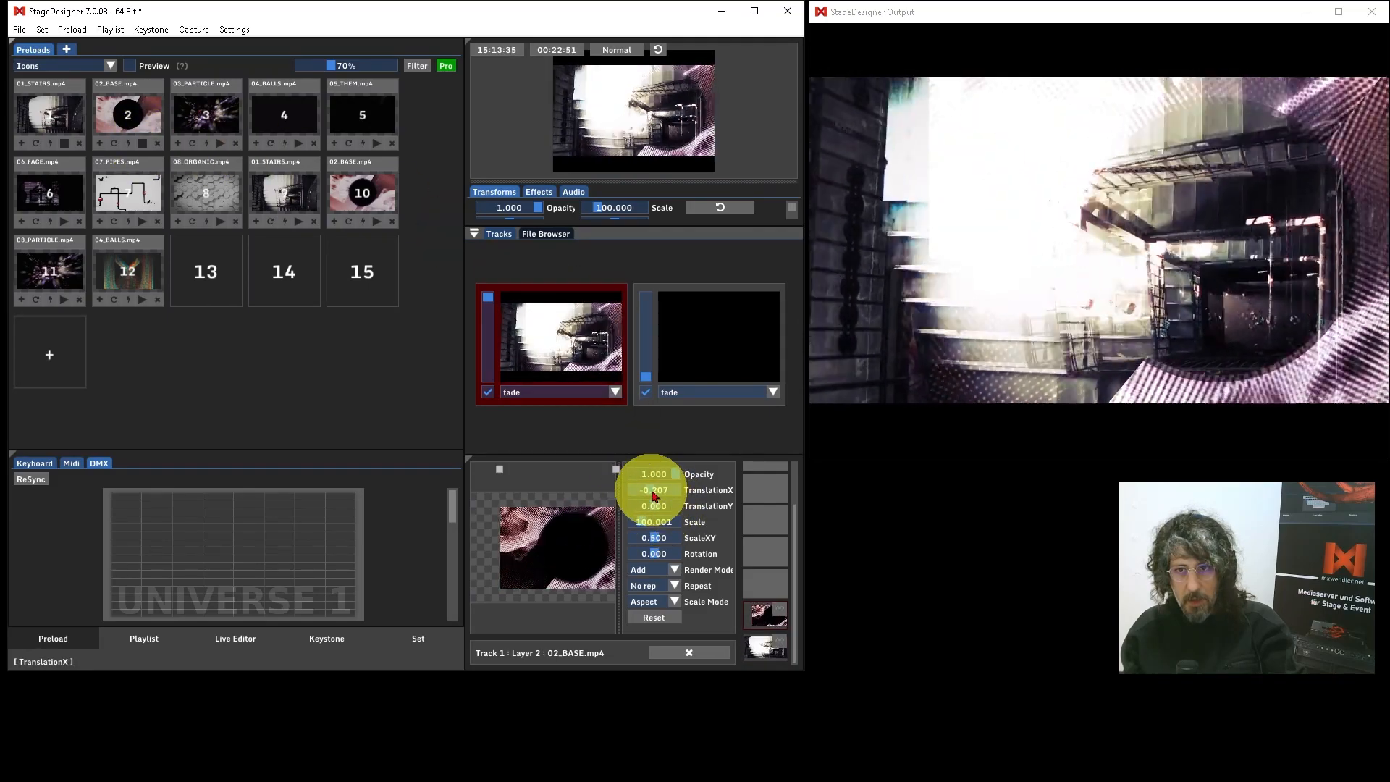
{"action": "left_click_drag", "start_coordinate": [651, 491], "coordinate": [702, 534]}
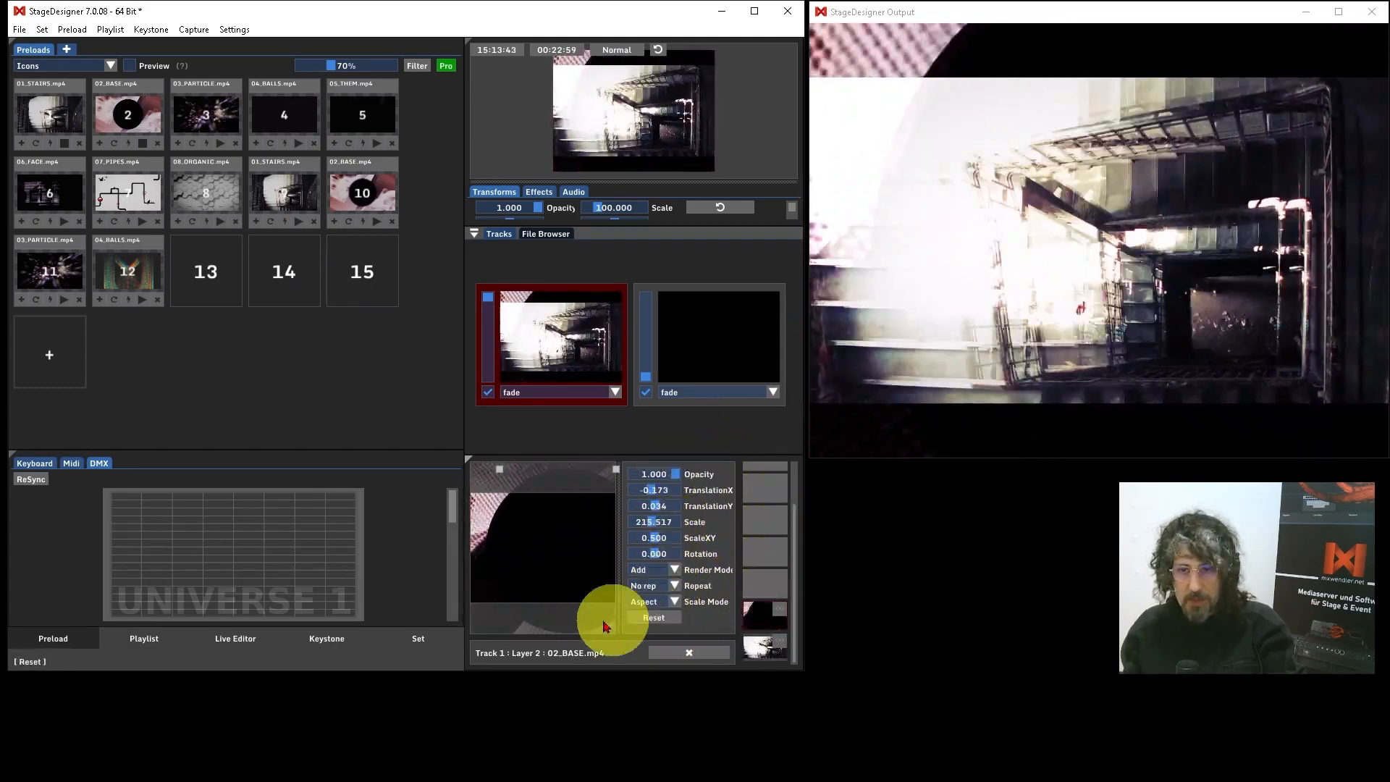
Step: Save the current layer combination as a 1 Track patch named "patch 1" in the set view
{"action": "left_click", "coordinate": [418, 638]}
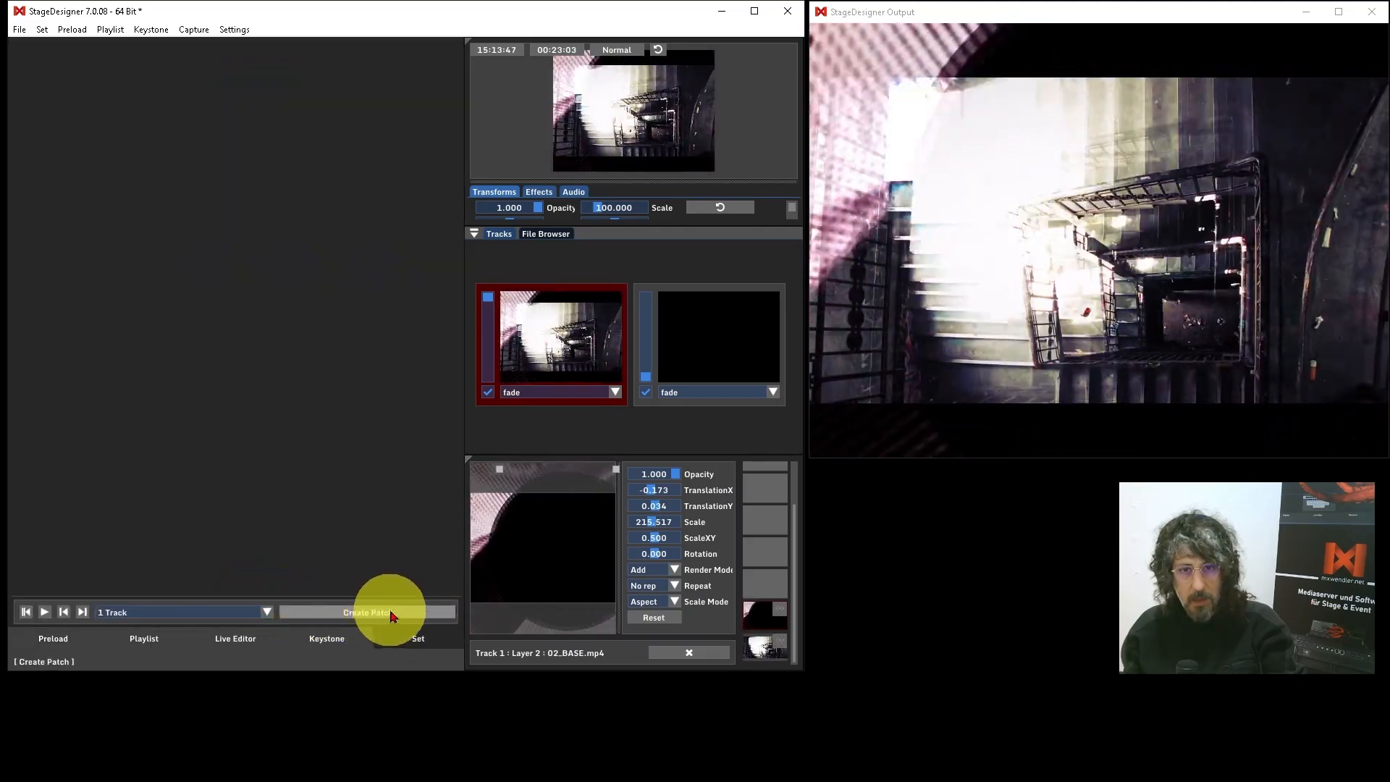
{"action": "left_click", "coordinate": [266, 612]}
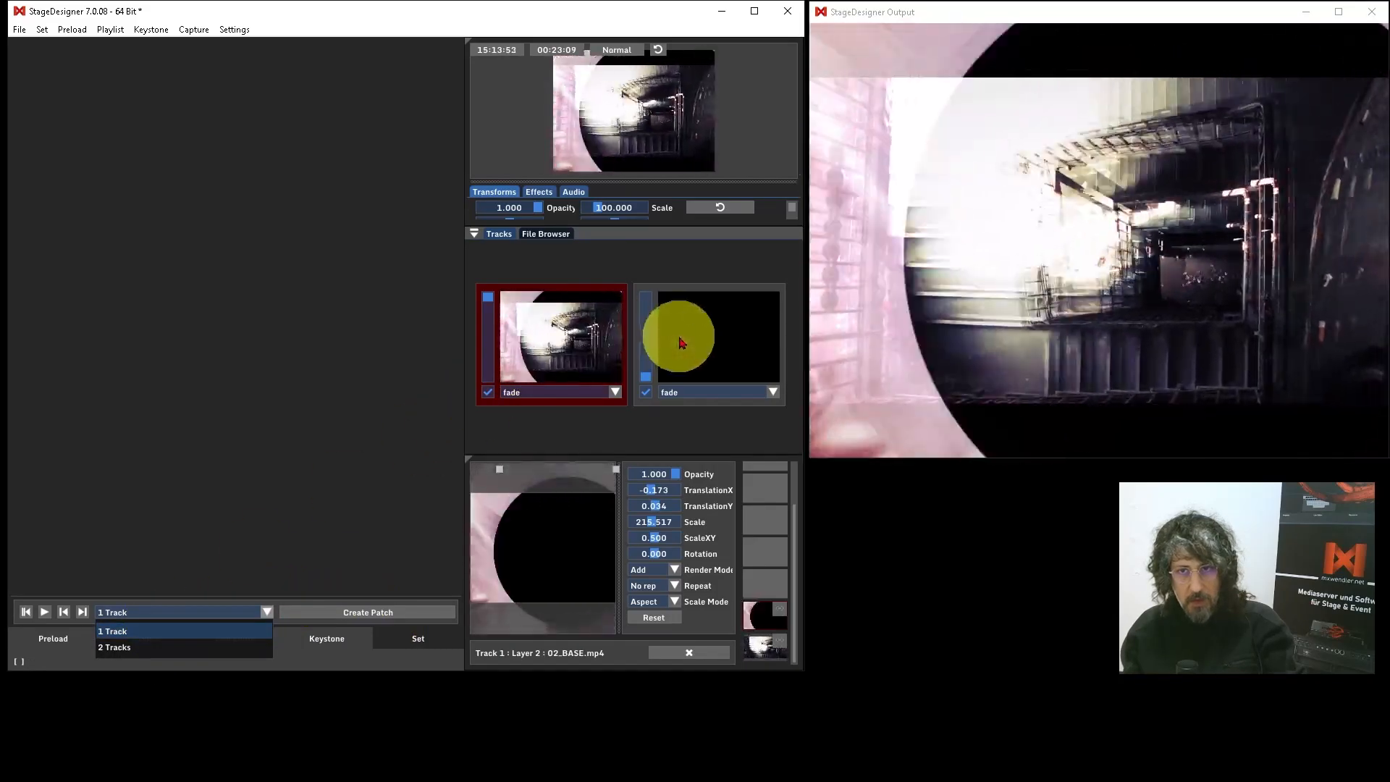
{"action": "left_click", "coordinate": [163, 633]}
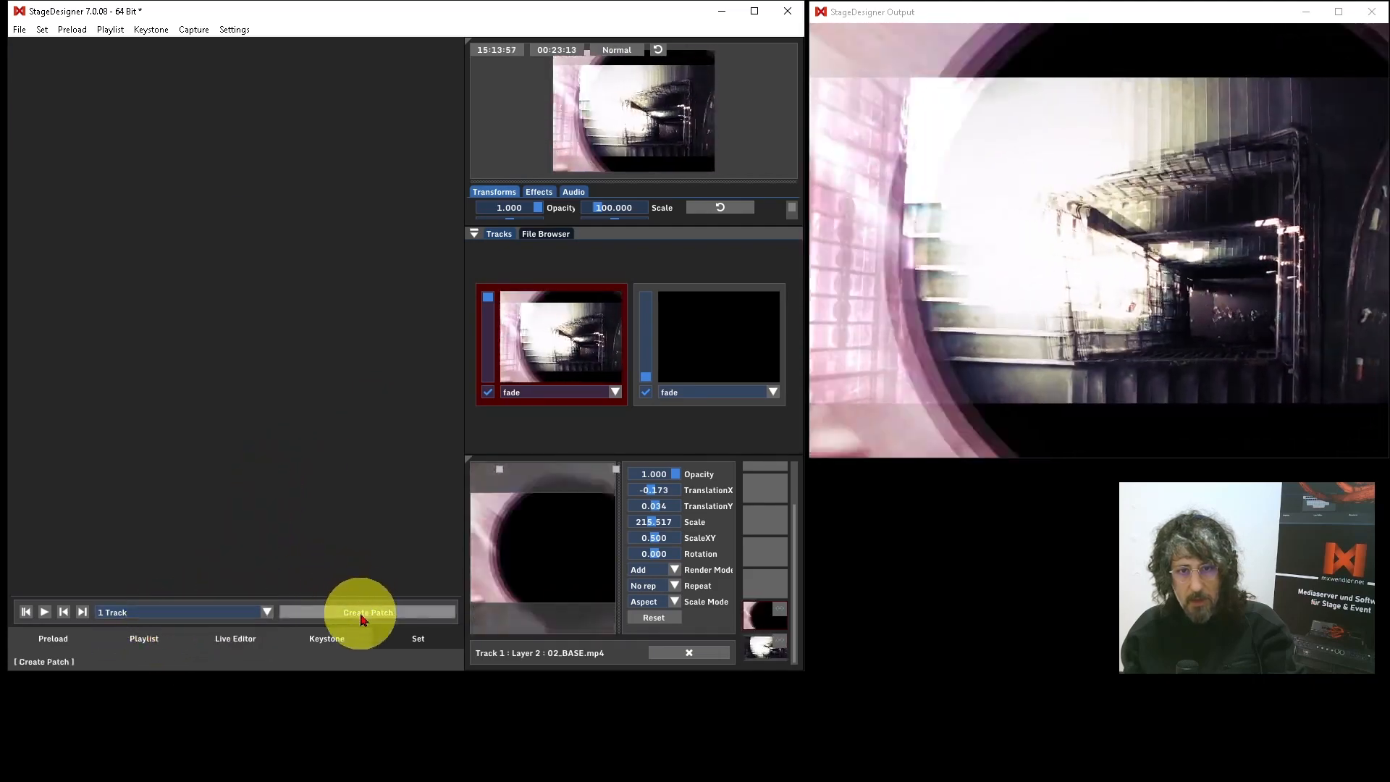
{"action": "left_click", "coordinate": [360, 613]}
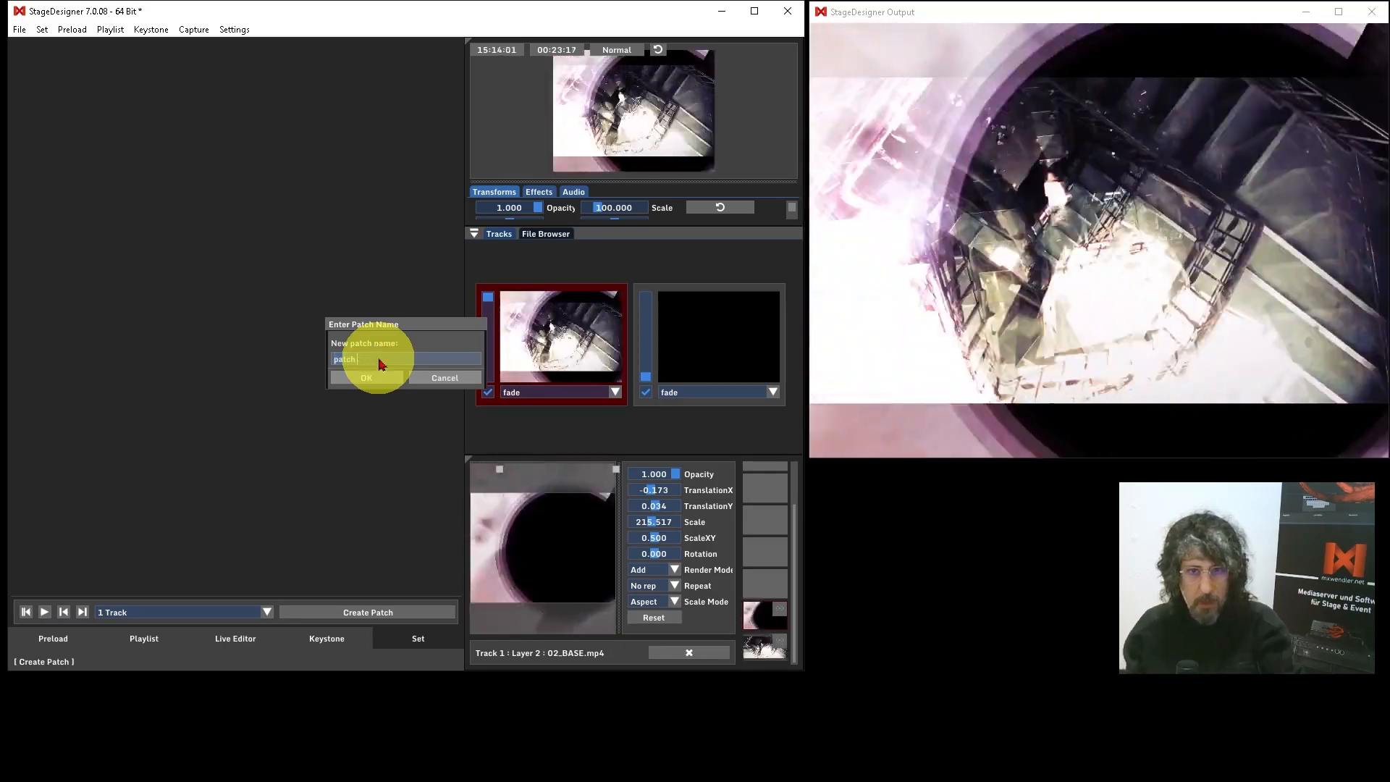
{"action": "left_click_drag", "start_coordinate": [413, 324], "coordinate": [368, 310]}
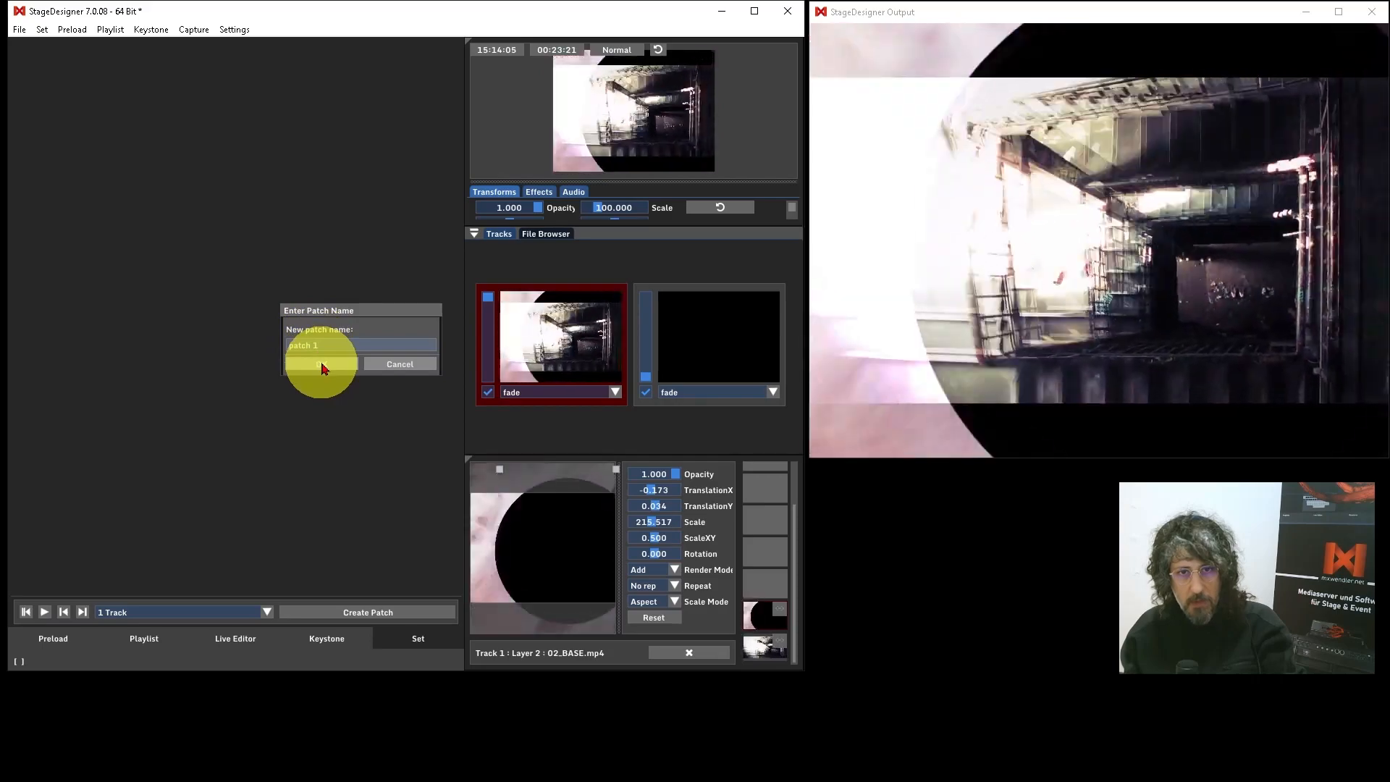
{"action": "left_click", "coordinate": [322, 365]}
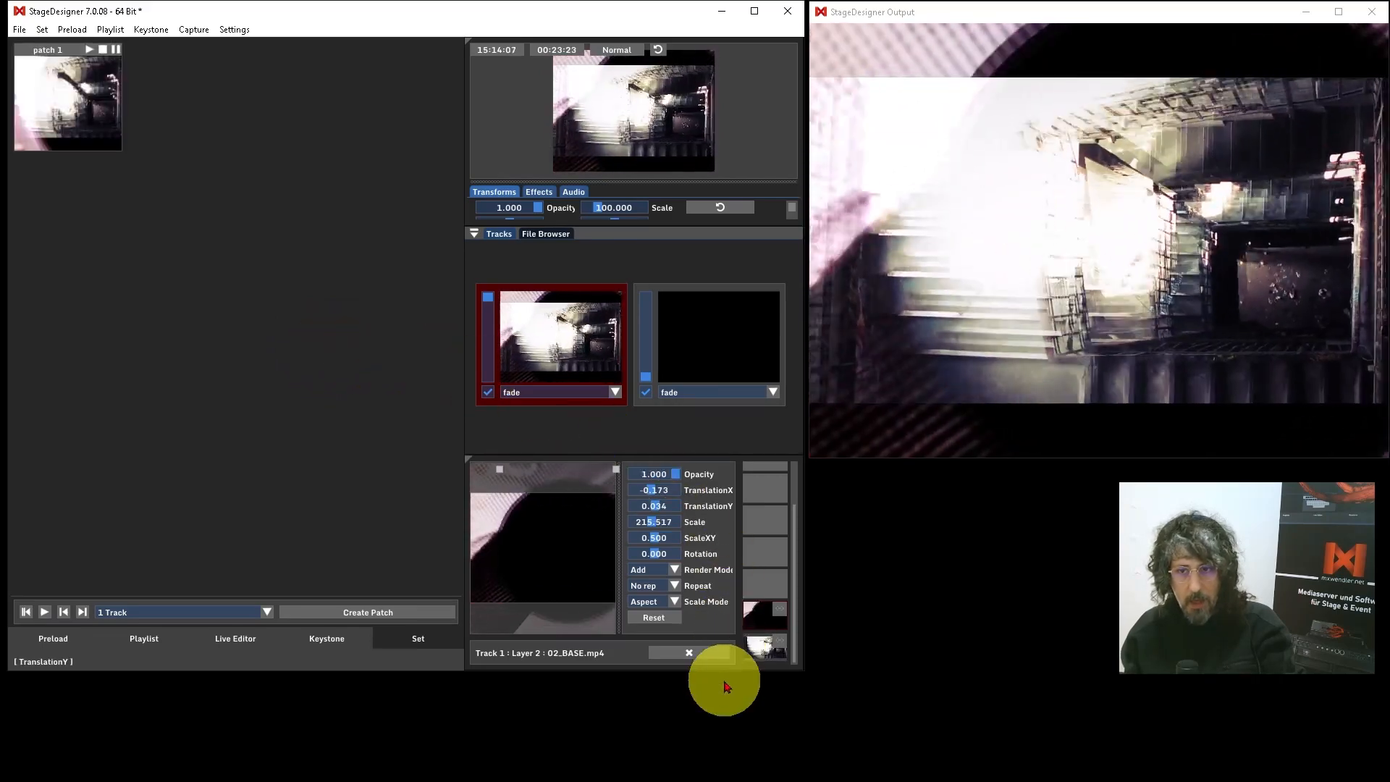
Step: Clear the running layers and test patch 1 by playing and stopping it twice
{"action": "left_click", "coordinate": [708, 655]}
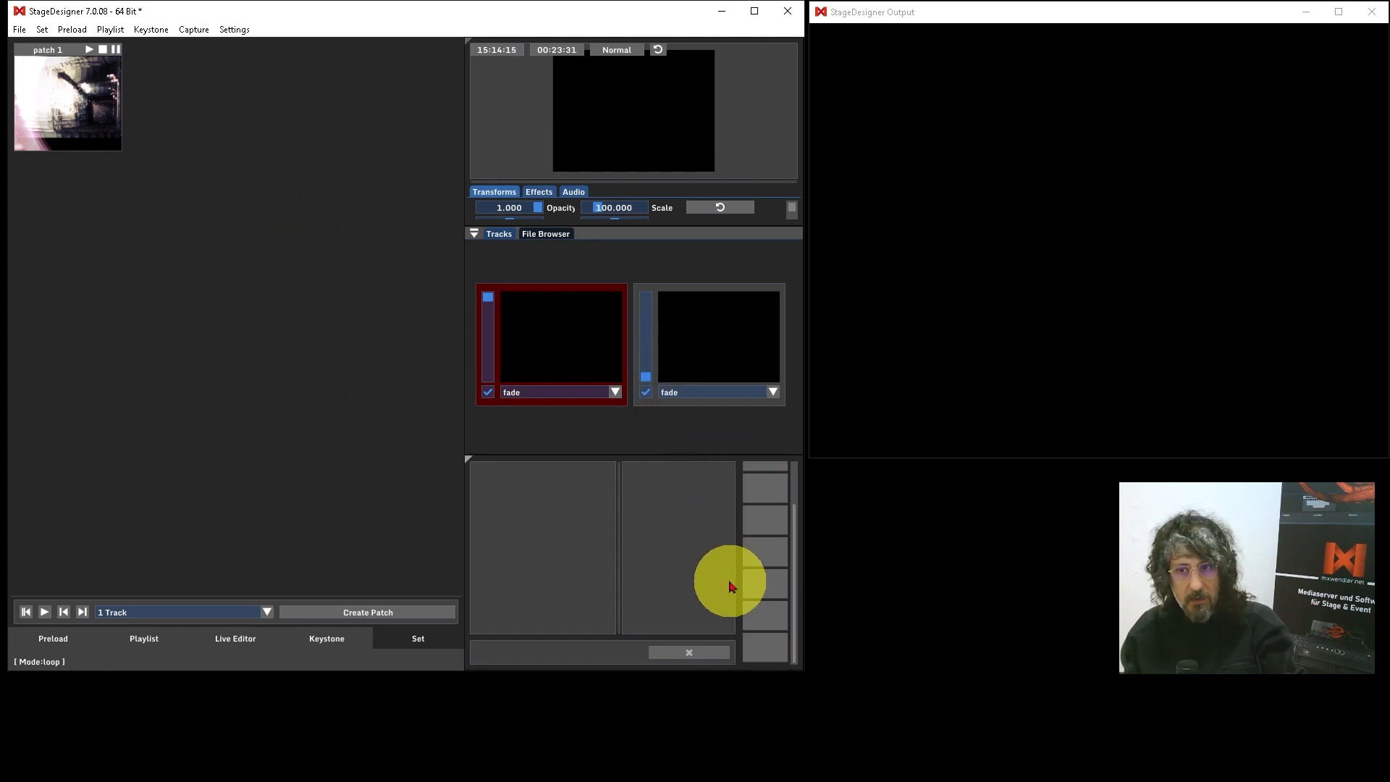
{"action": "left_click", "coordinate": [89, 51]}
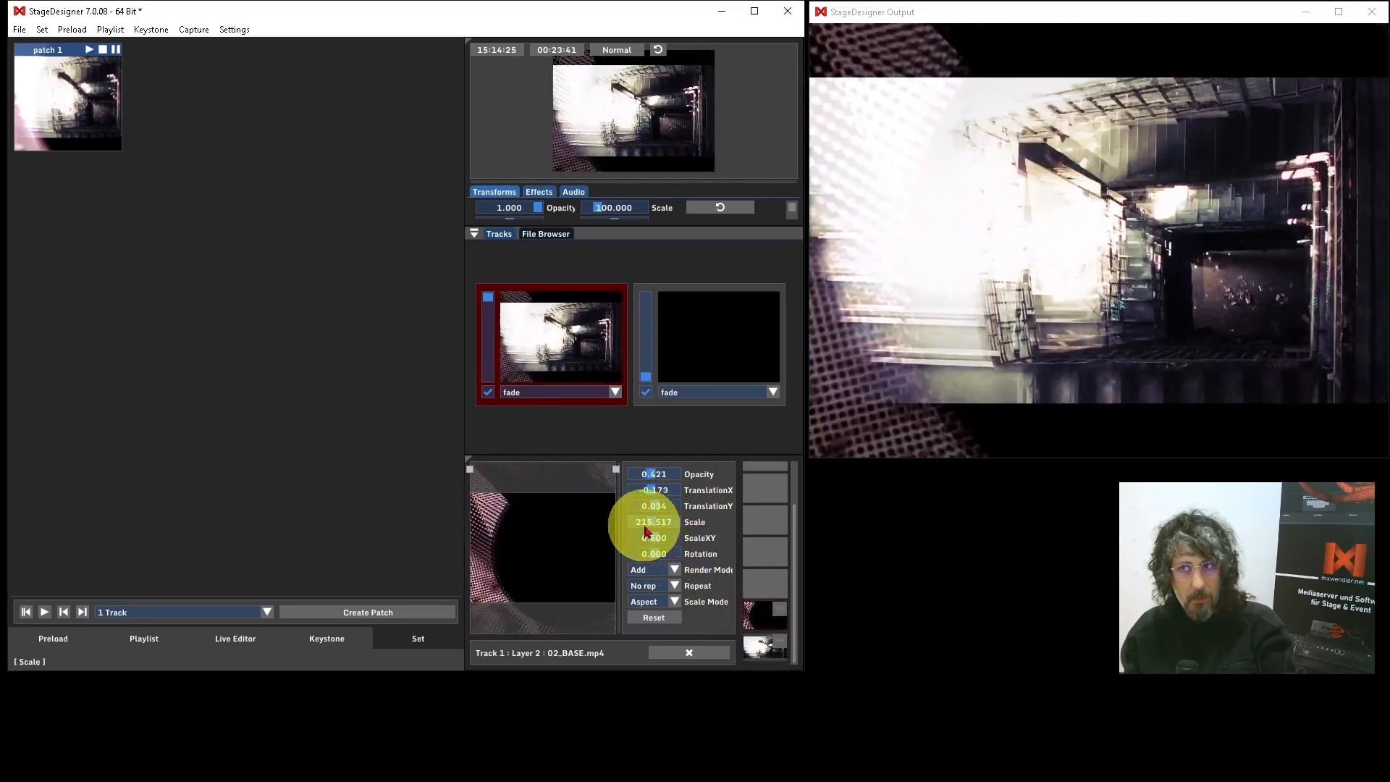
{"action": "left_click", "coordinate": [103, 50]}
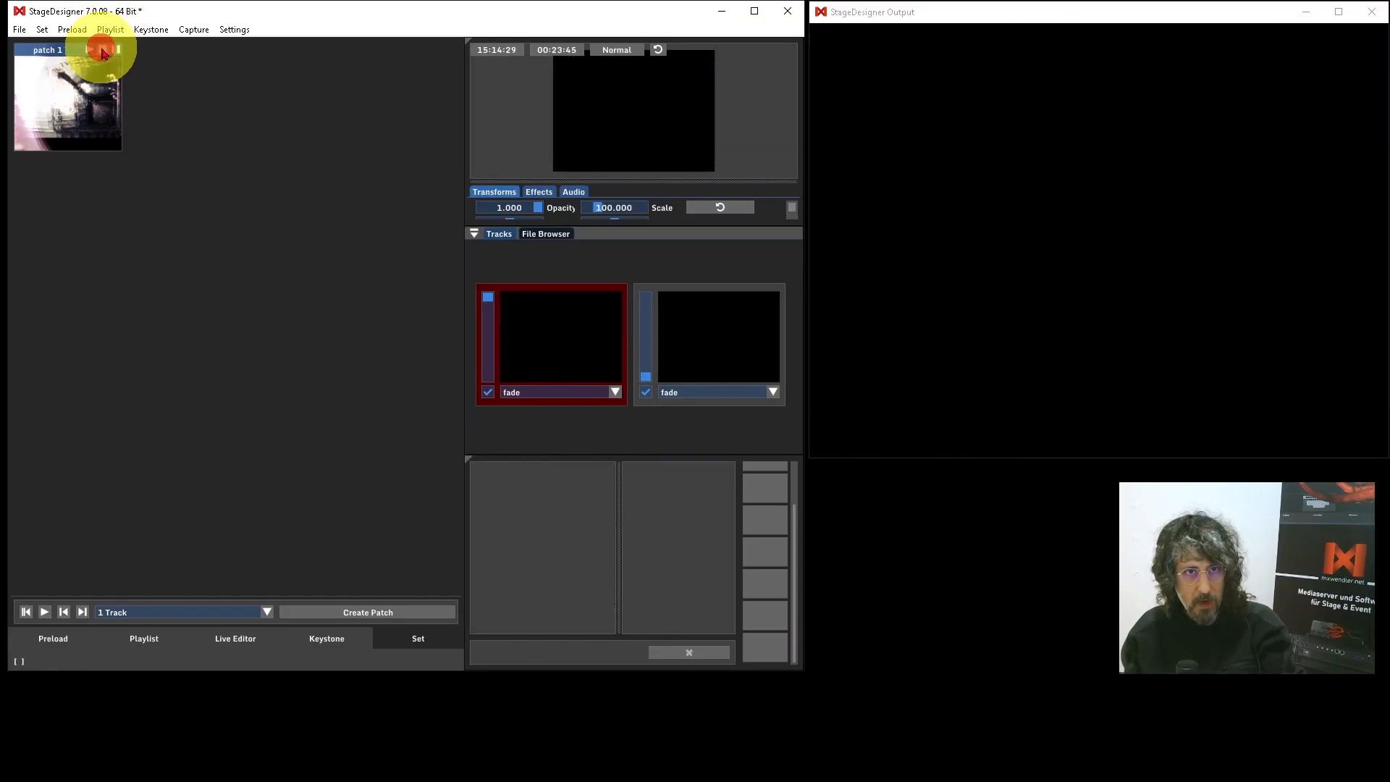
{"action": "left_click", "coordinate": [43, 615]}
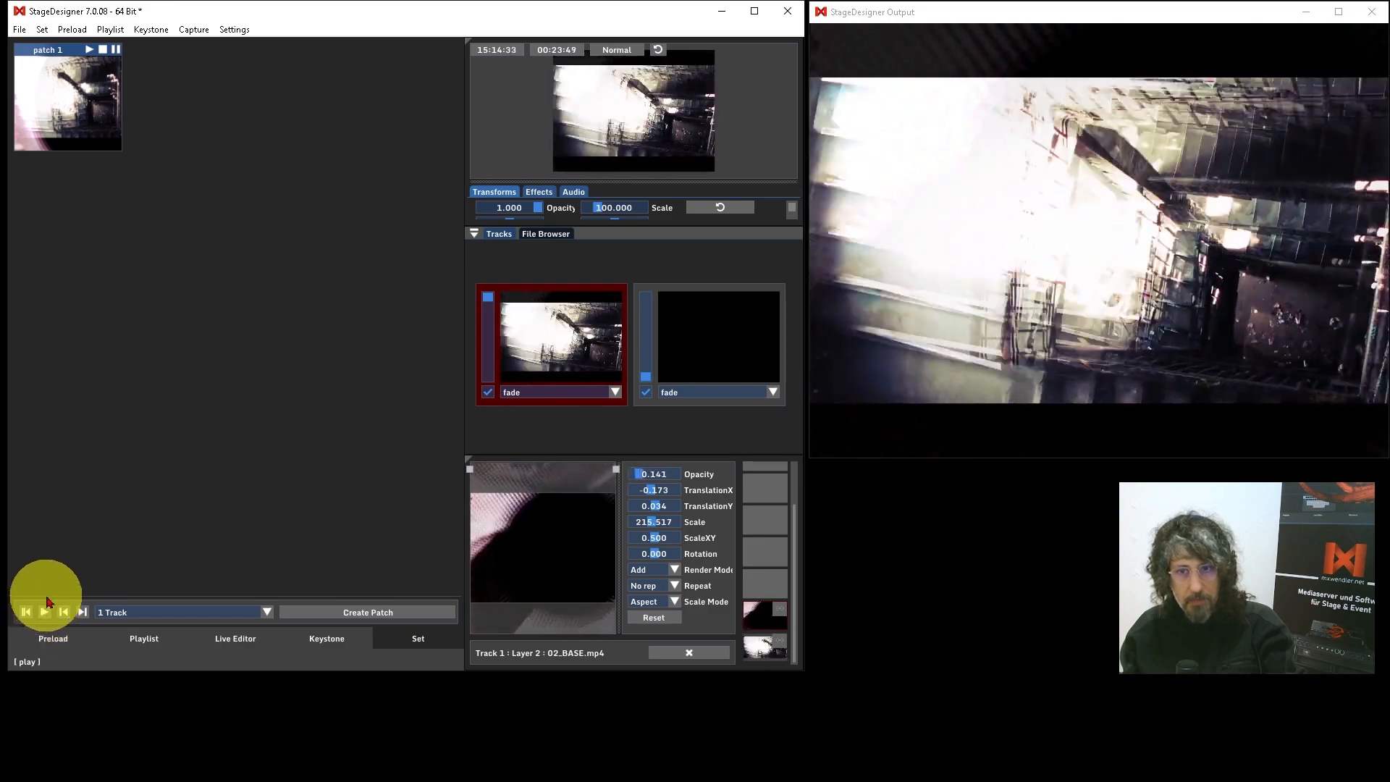
{"action": "left_click", "coordinate": [103, 49]}
Step: Play preloads 07_PIPES.mp4 and 08_ORGANIC.mp4 together, with 08_ORGANIC in Add render mode at TranslationY -0.241 and scale 74.139
{"action": "left_click", "coordinate": [62, 648]}
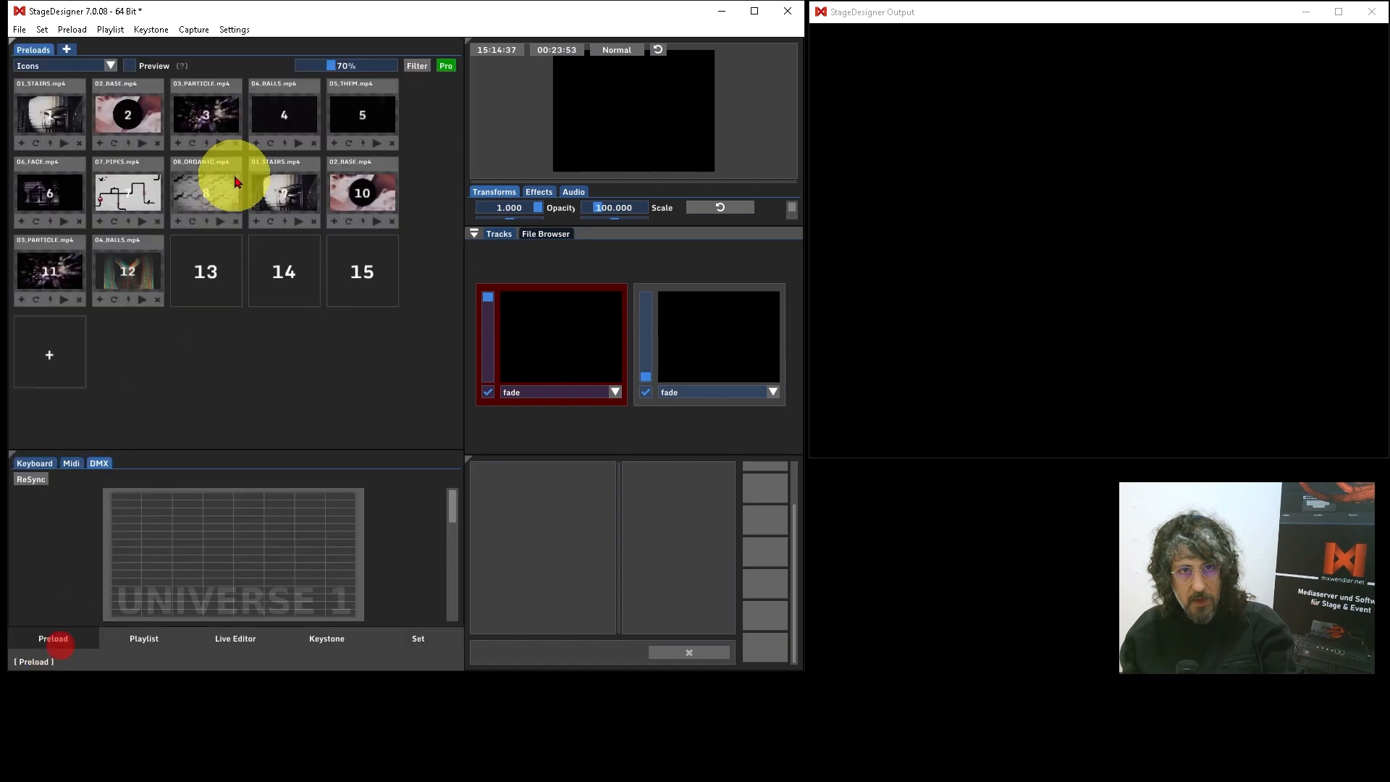
{"action": "left_click", "coordinate": [140, 226]}
{"action": "left_click", "coordinate": [219, 222]}
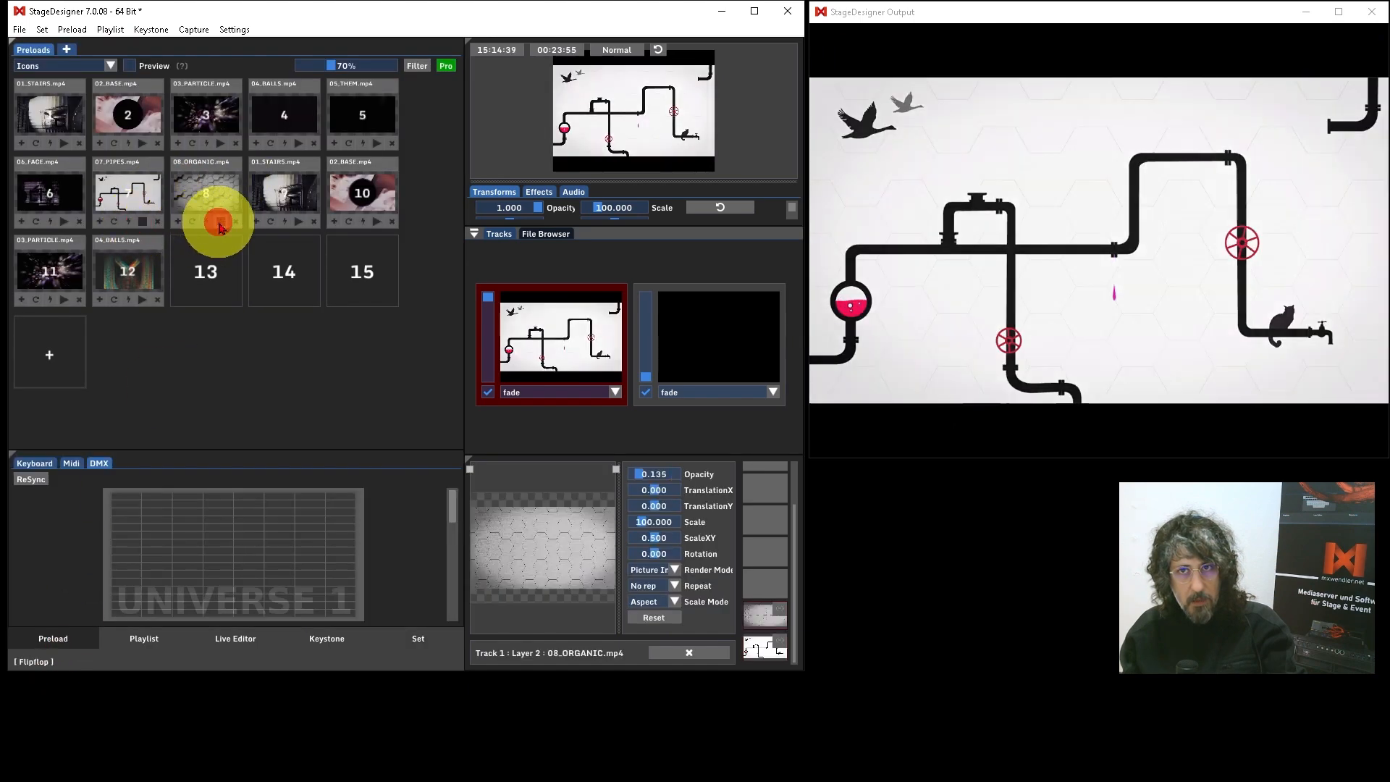
{"action": "left_click", "coordinate": [666, 569]}
{"action": "left_click", "coordinate": [669, 605]}
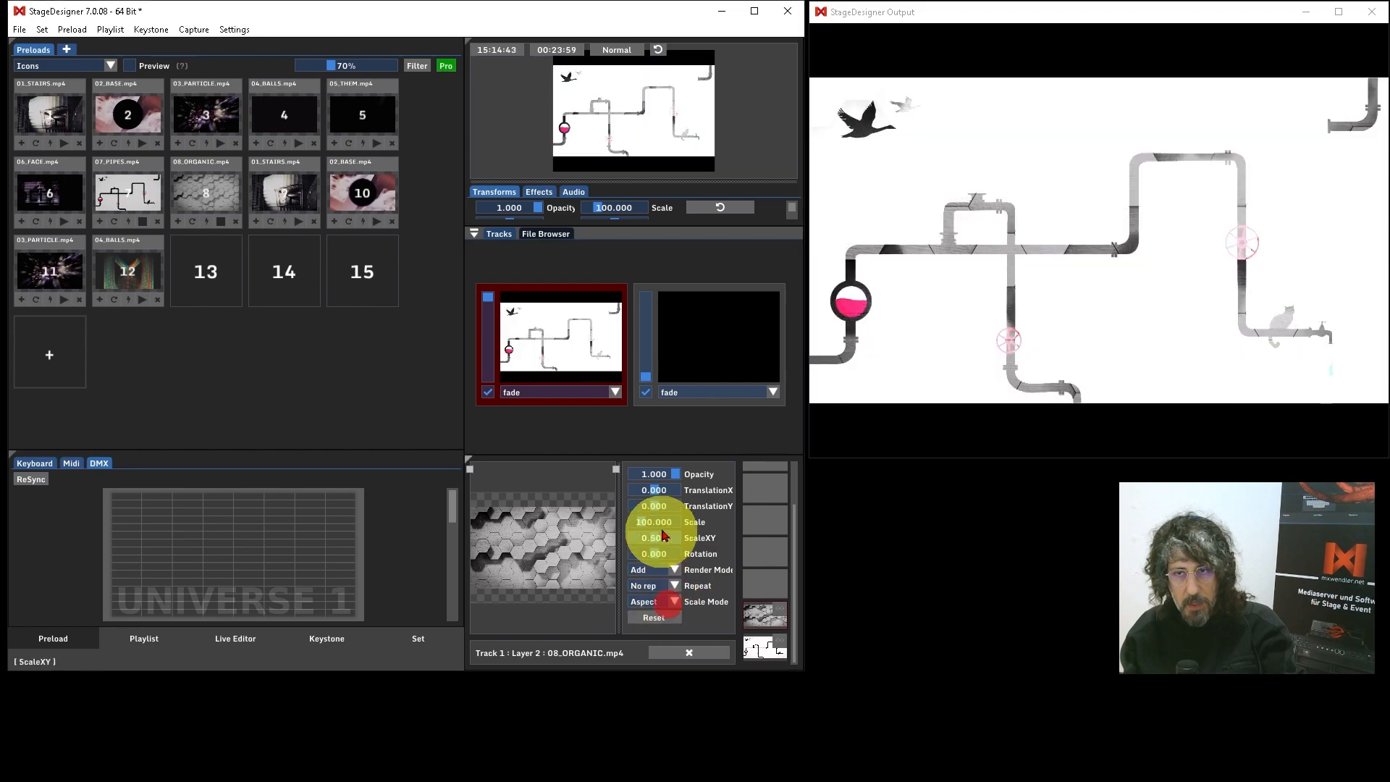
{"action": "left_click_drag", "start_coordinate": [650, 504], "coordinate": [644, 521]}
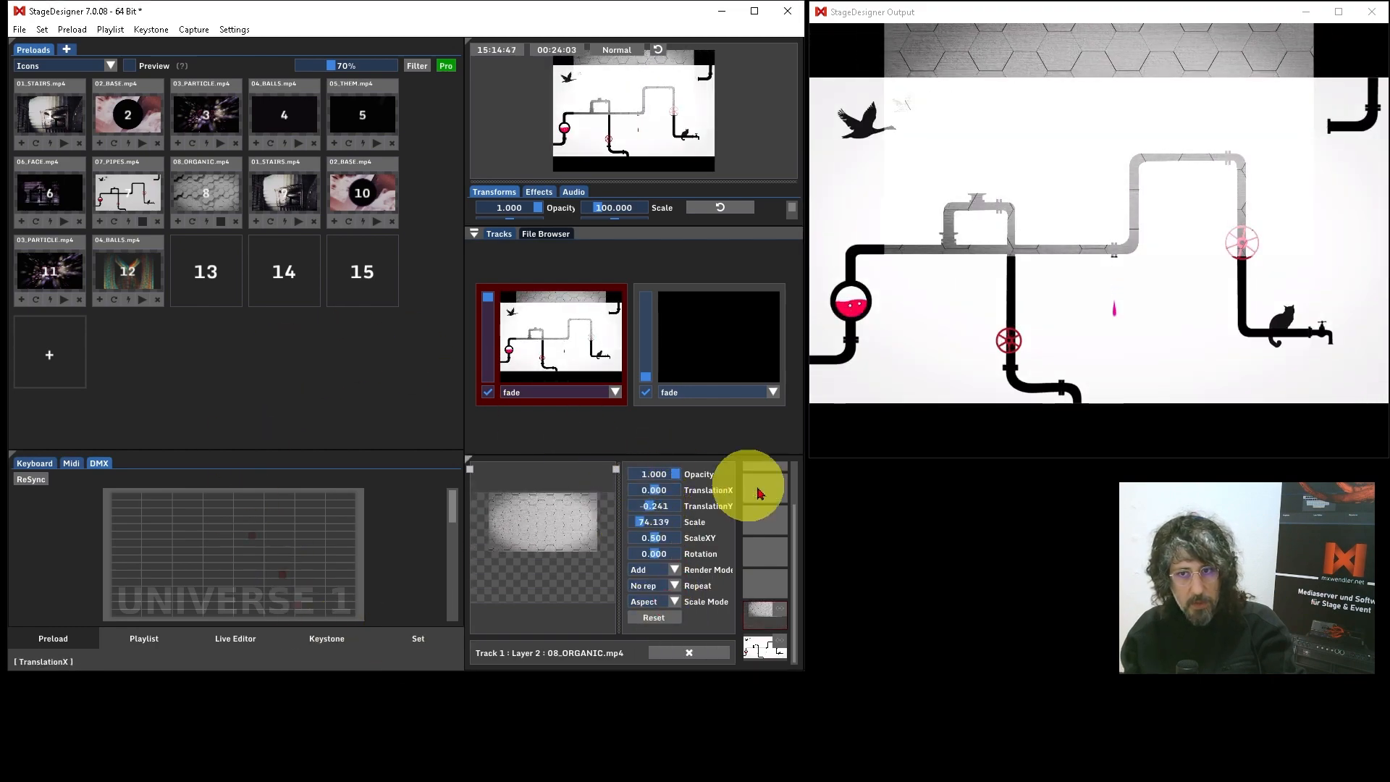
Step: Save the current layer combination in the set as a new patch named "patch 2"
{"action": "left_click", "coordinate": [434, 641]}
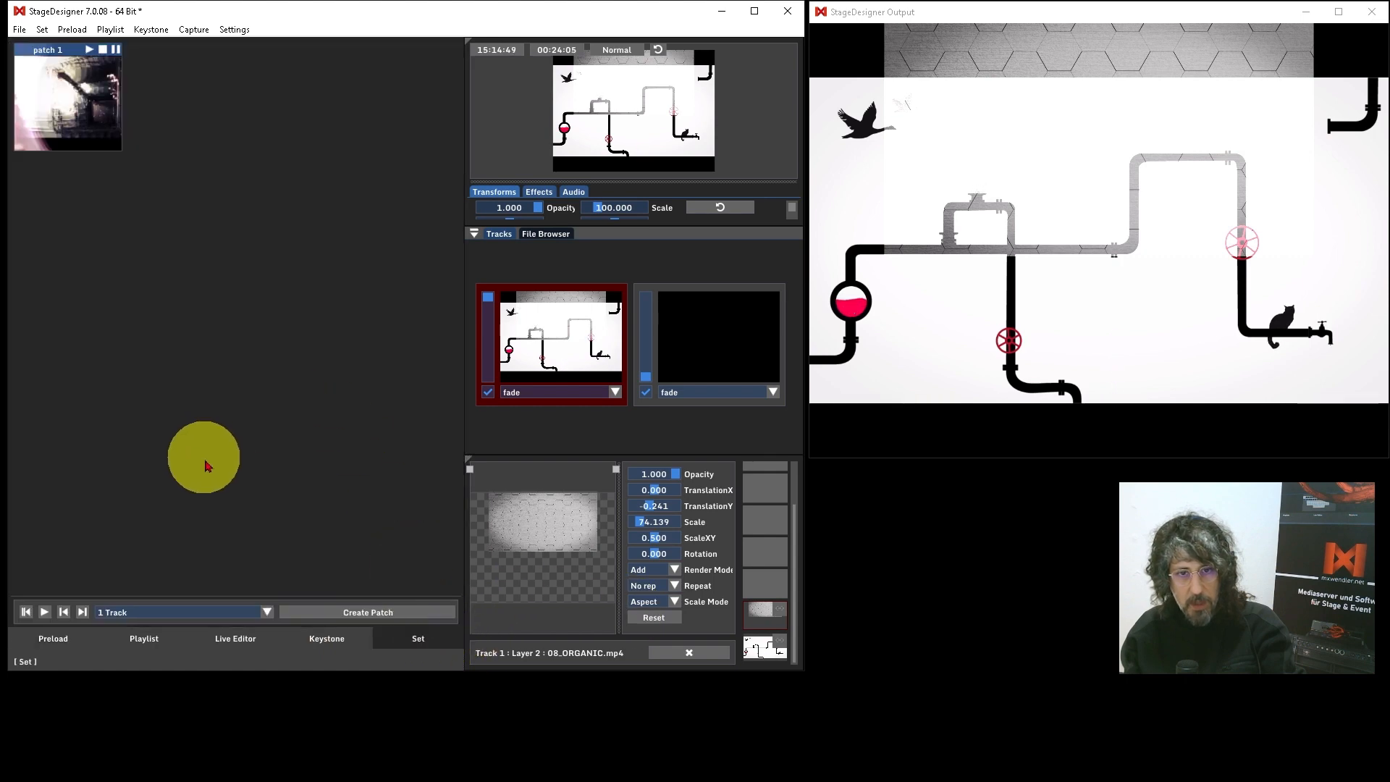
{"action": "left_click", "coordinate": [359, 614]}
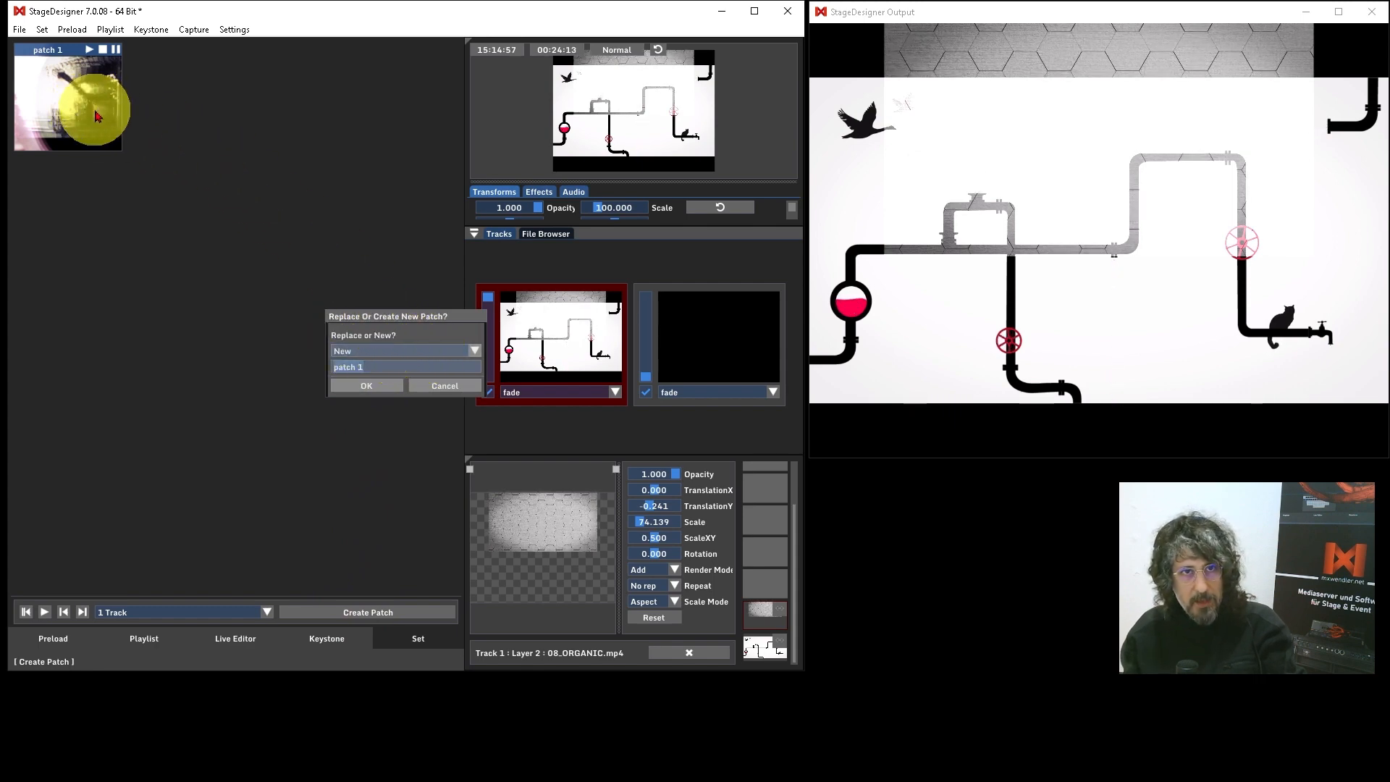
{"action": "left_click", "coordinate": [473, 350]}
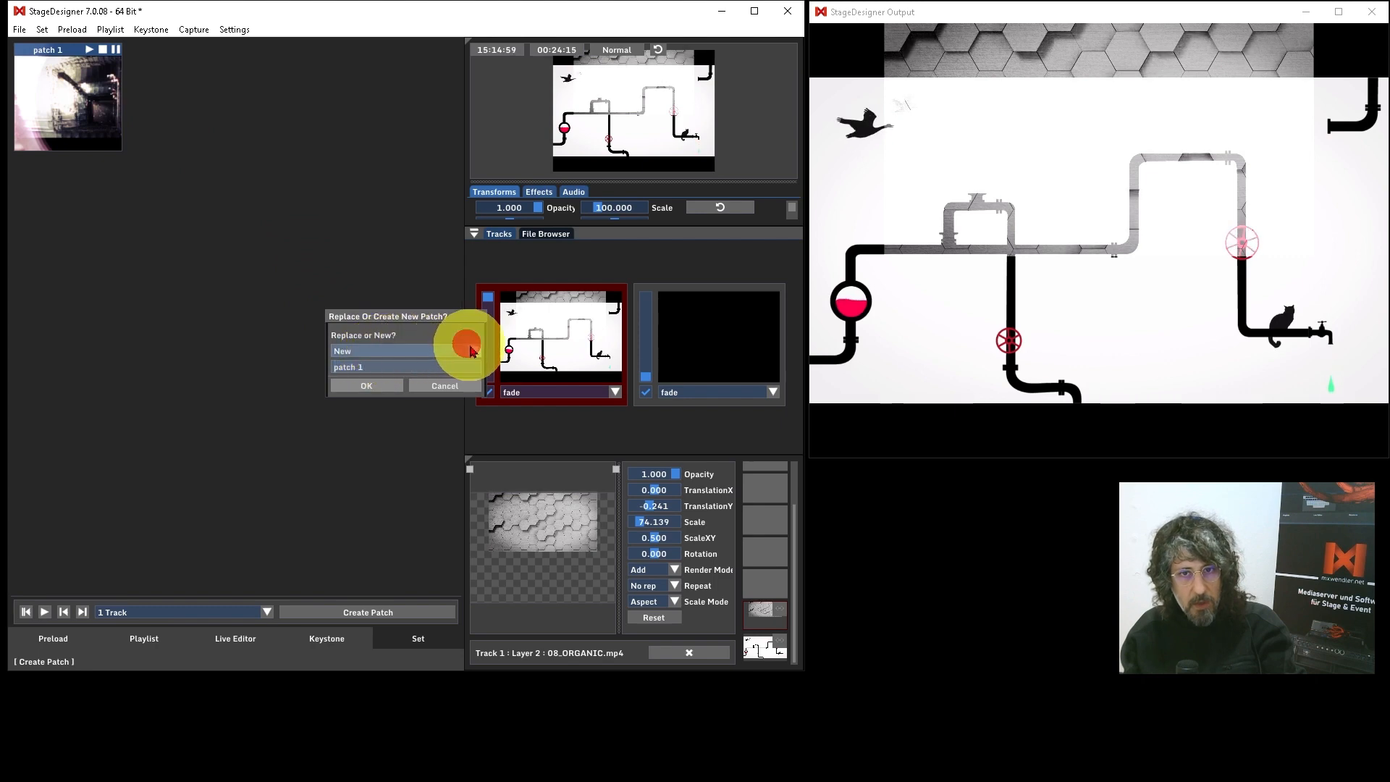
{"action": "left_click", "coordinate": [381, 367]}
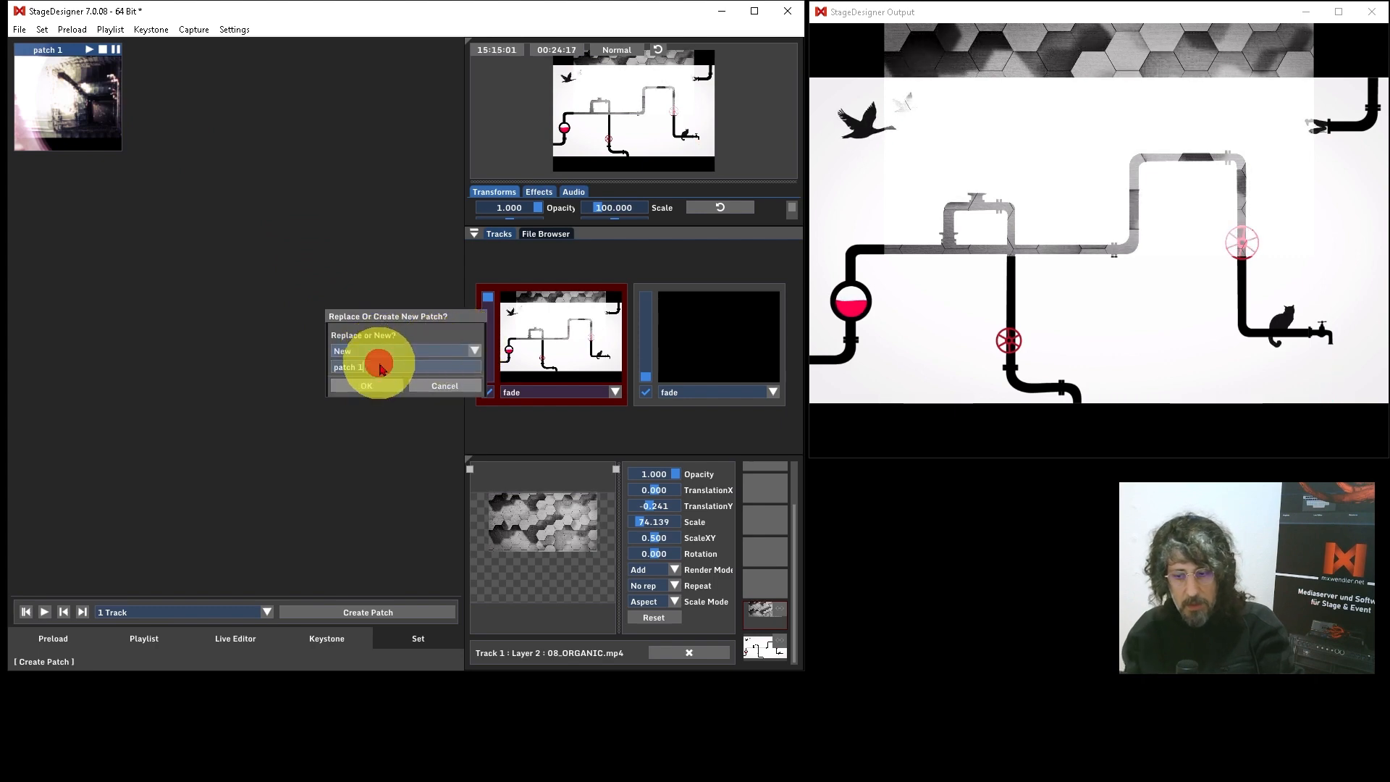
{"action": "type", "text": "2"}
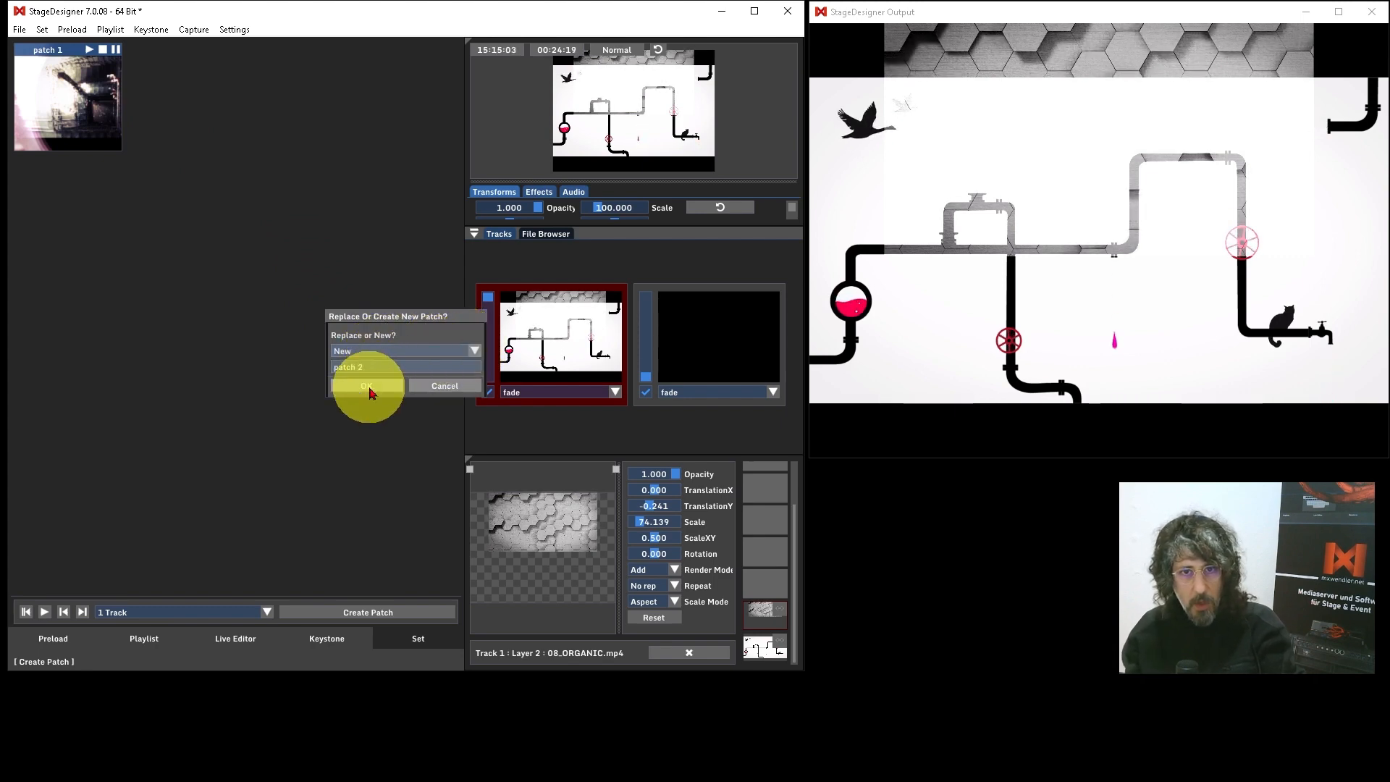
{"action": "left_click", "coordinate": [369, 388]}
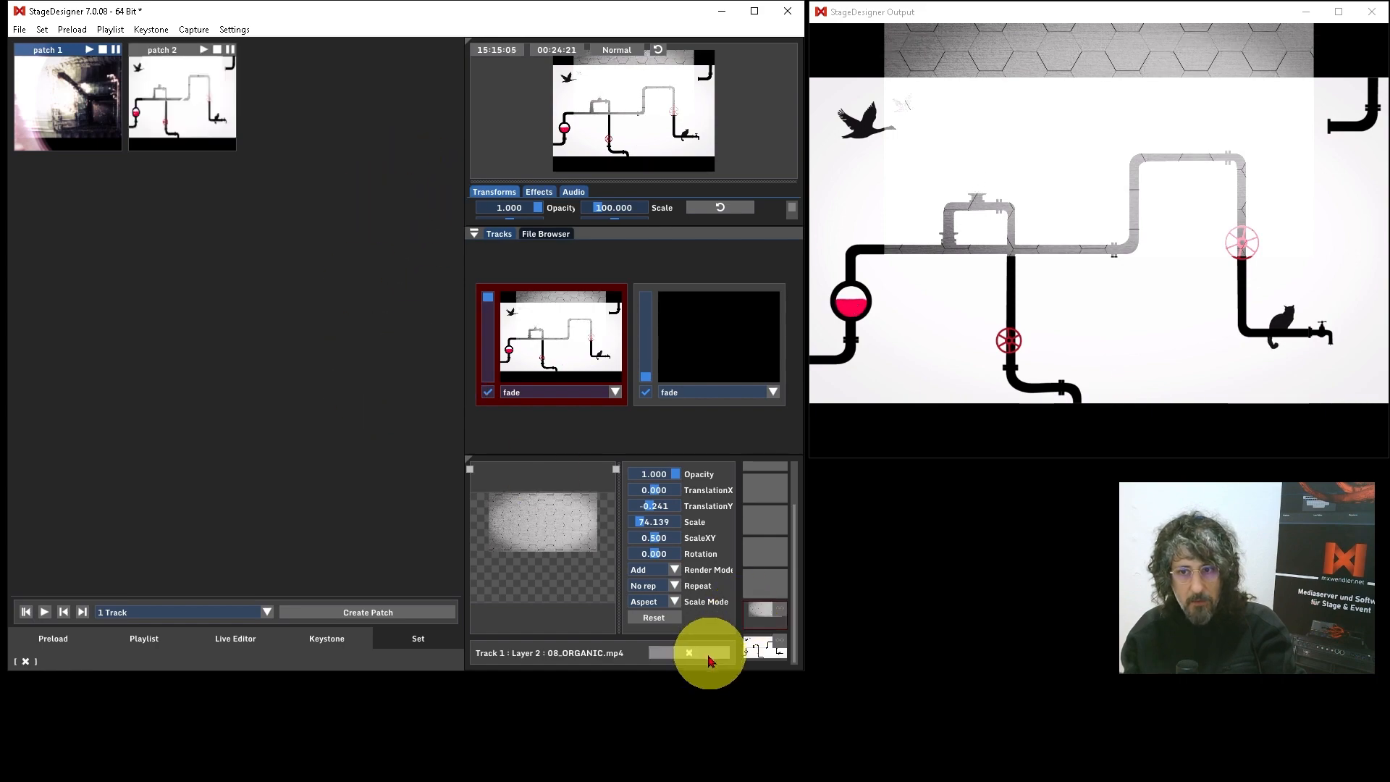
Step: Test playback of patch 1 and patch 2 in sequence, clearing the running layers before and after
{"action": "left_click", "coordinate": [705, 653]}
{"action": "left_click", "coordinate": [88, 49]}
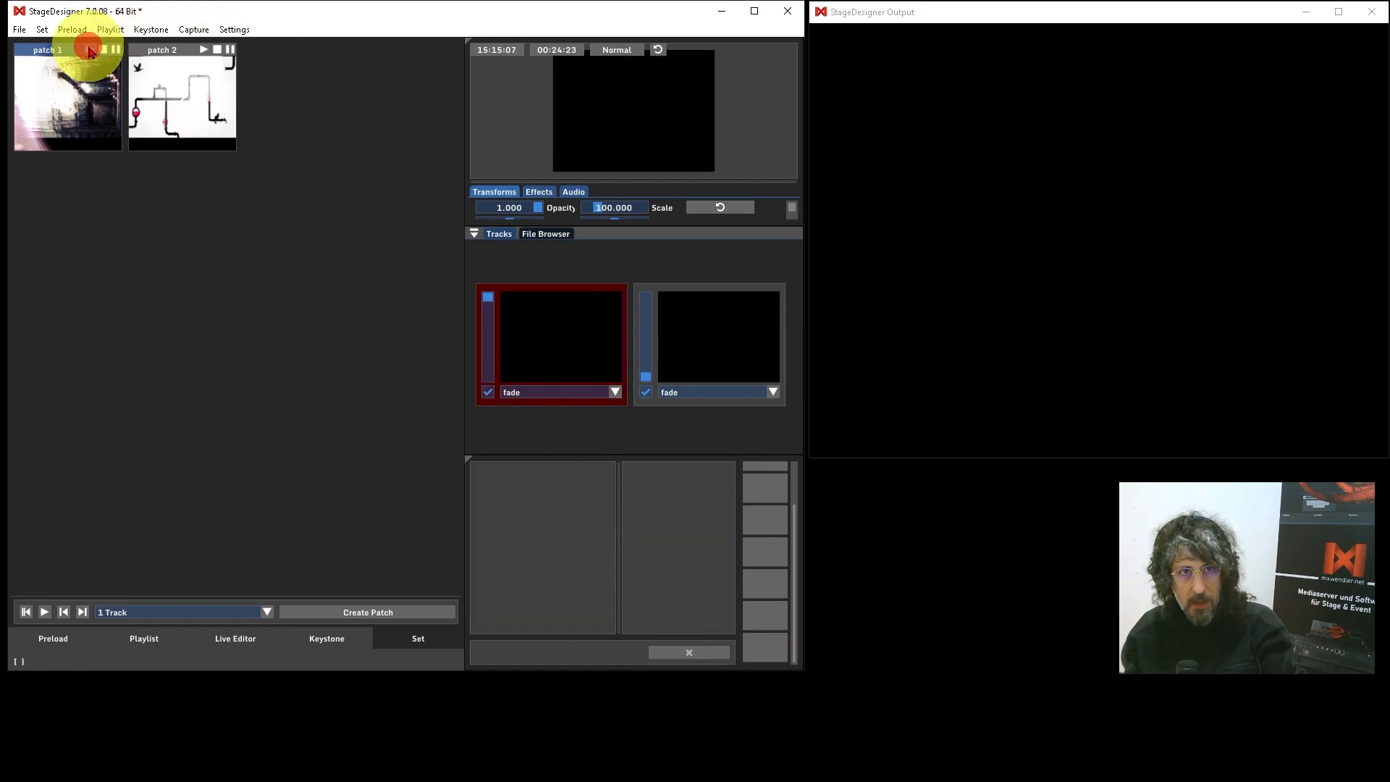
{"action": "left_click", "coordinate": [202, 52]}
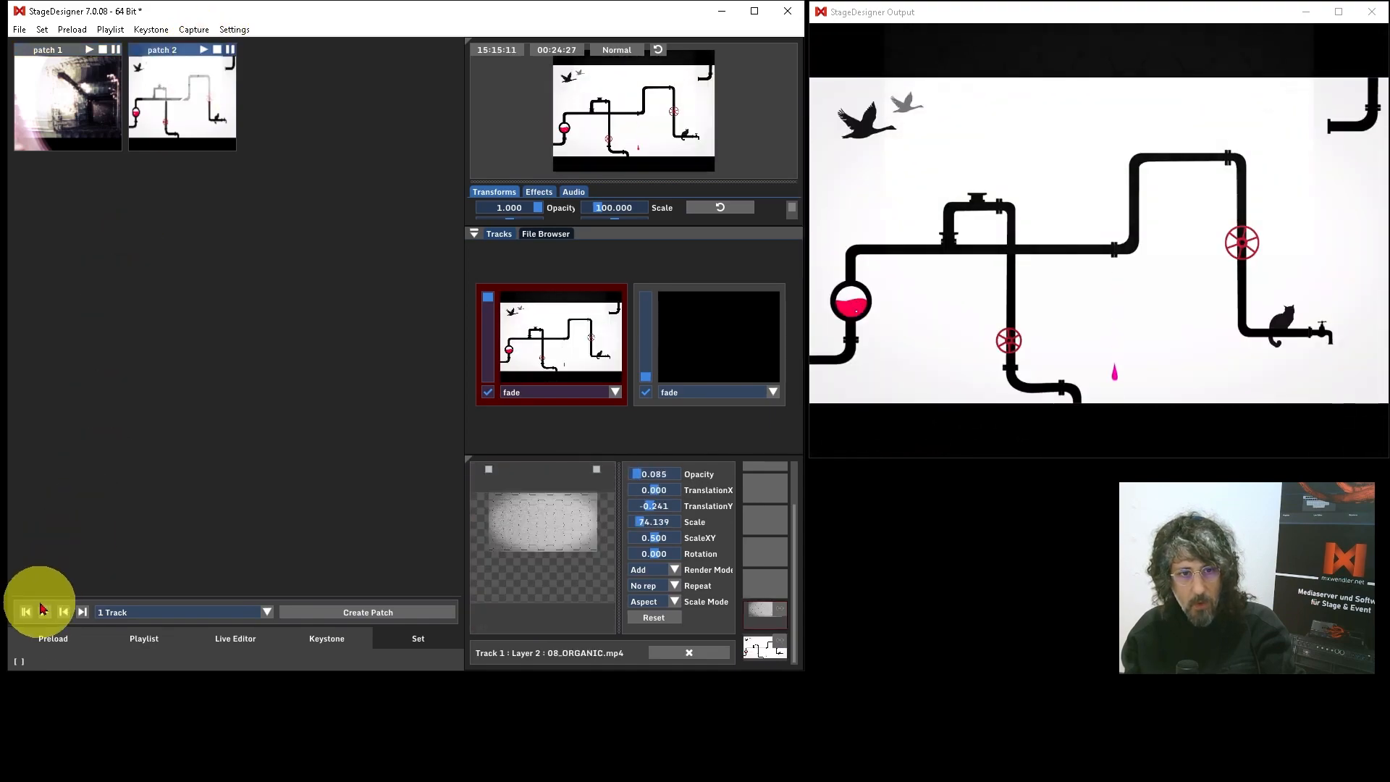
{"action": "left_click", "coordinate": [45, 614]}
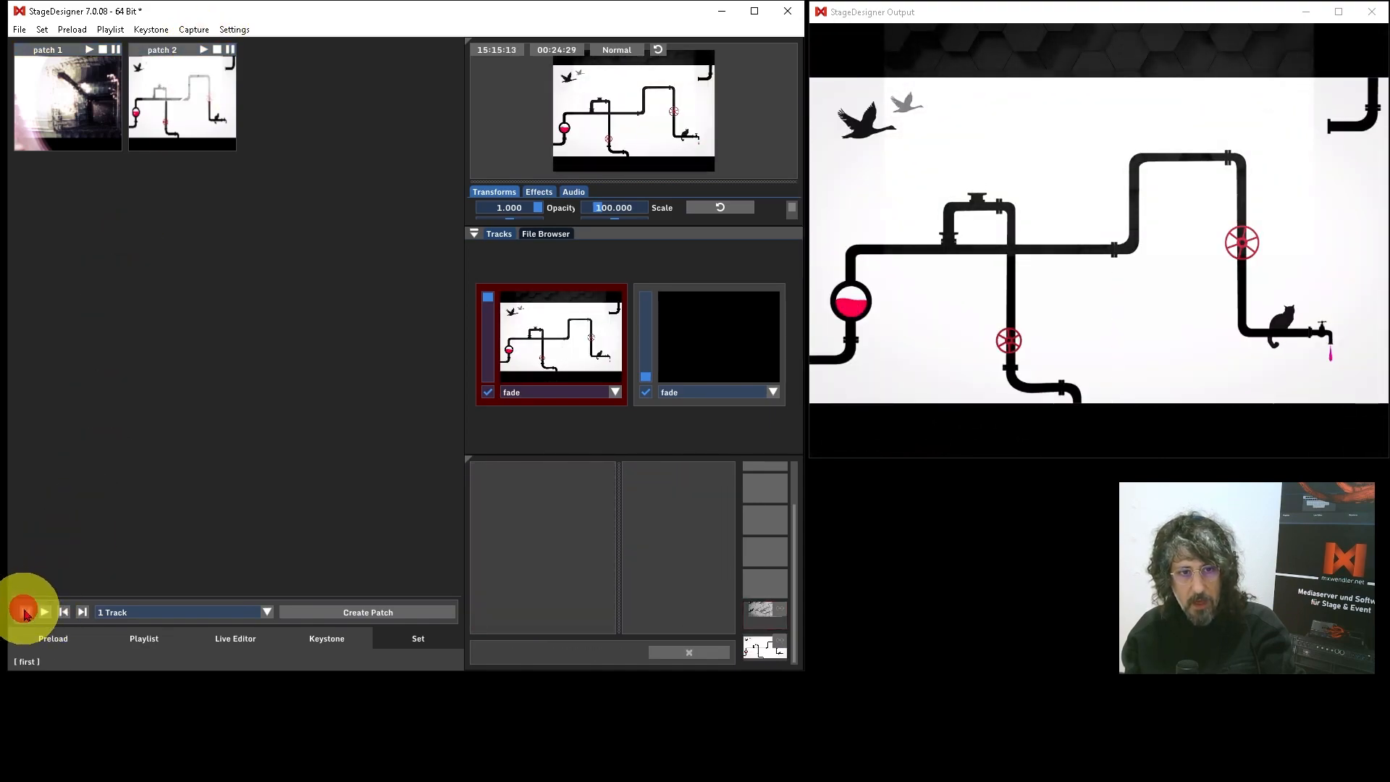
{"action": "left_click", "coordinate": [42, 613]}
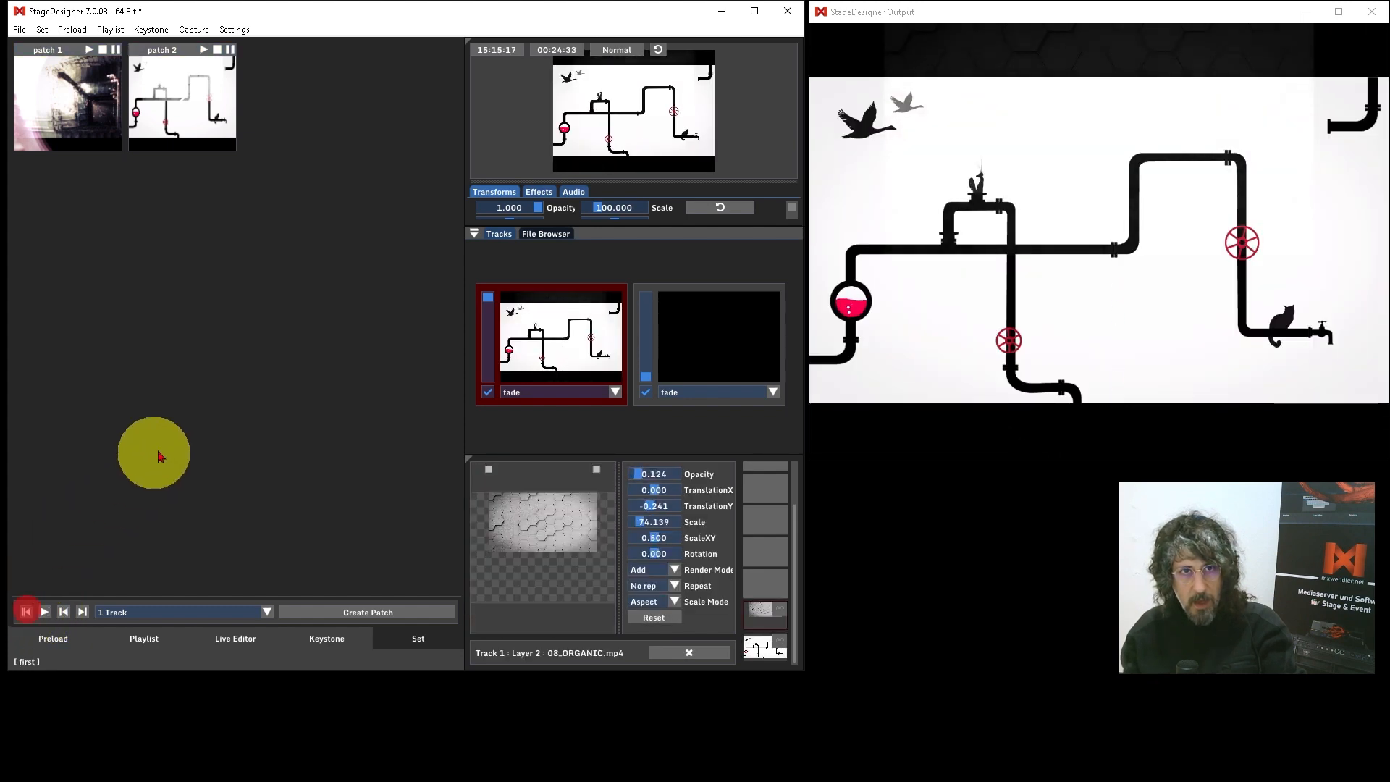
{"action": "left_click", "coordinate": [711, 655]}
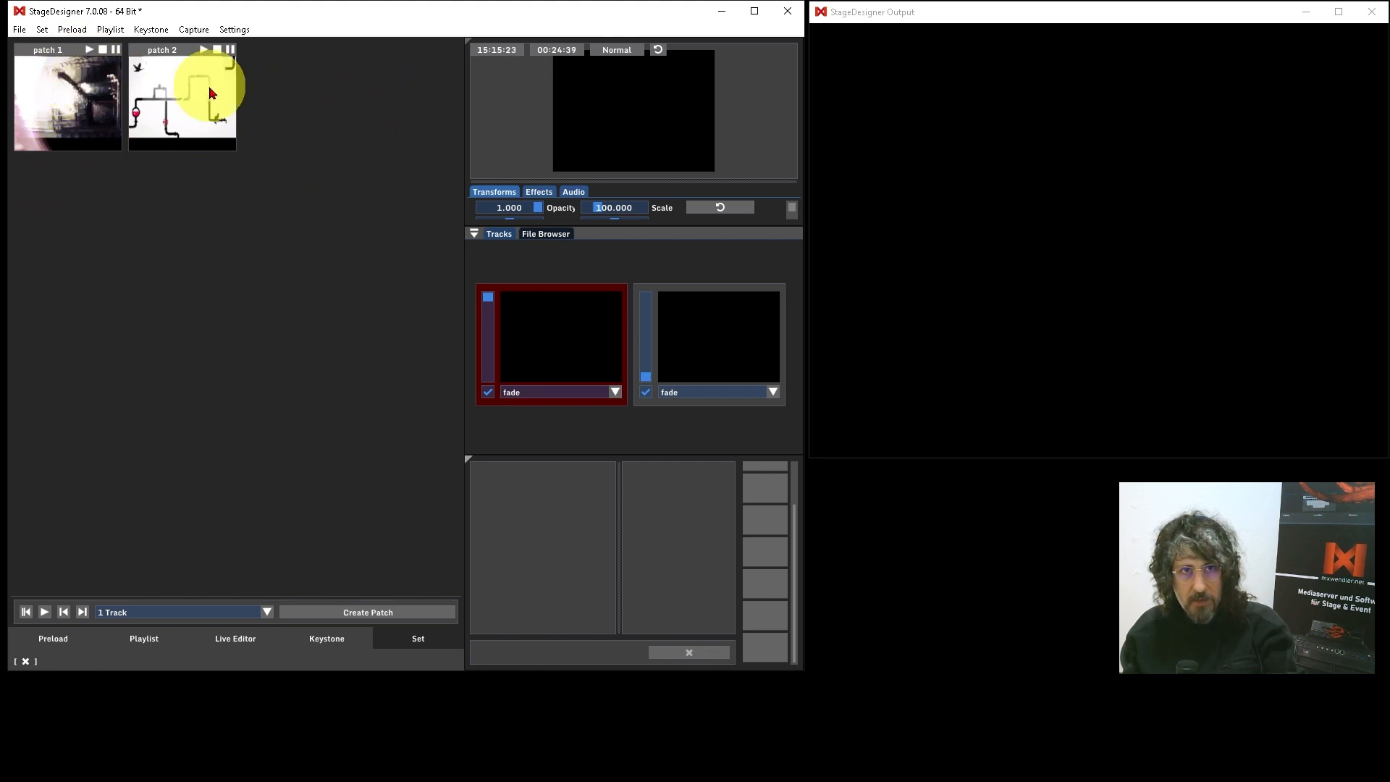
Step: Place patch 1 in row 3 of the playlist and patch 2 in row 11
{"action": "left_click_drag", "start_coordinate": [71, 88], "coordinate": [137, 141]}
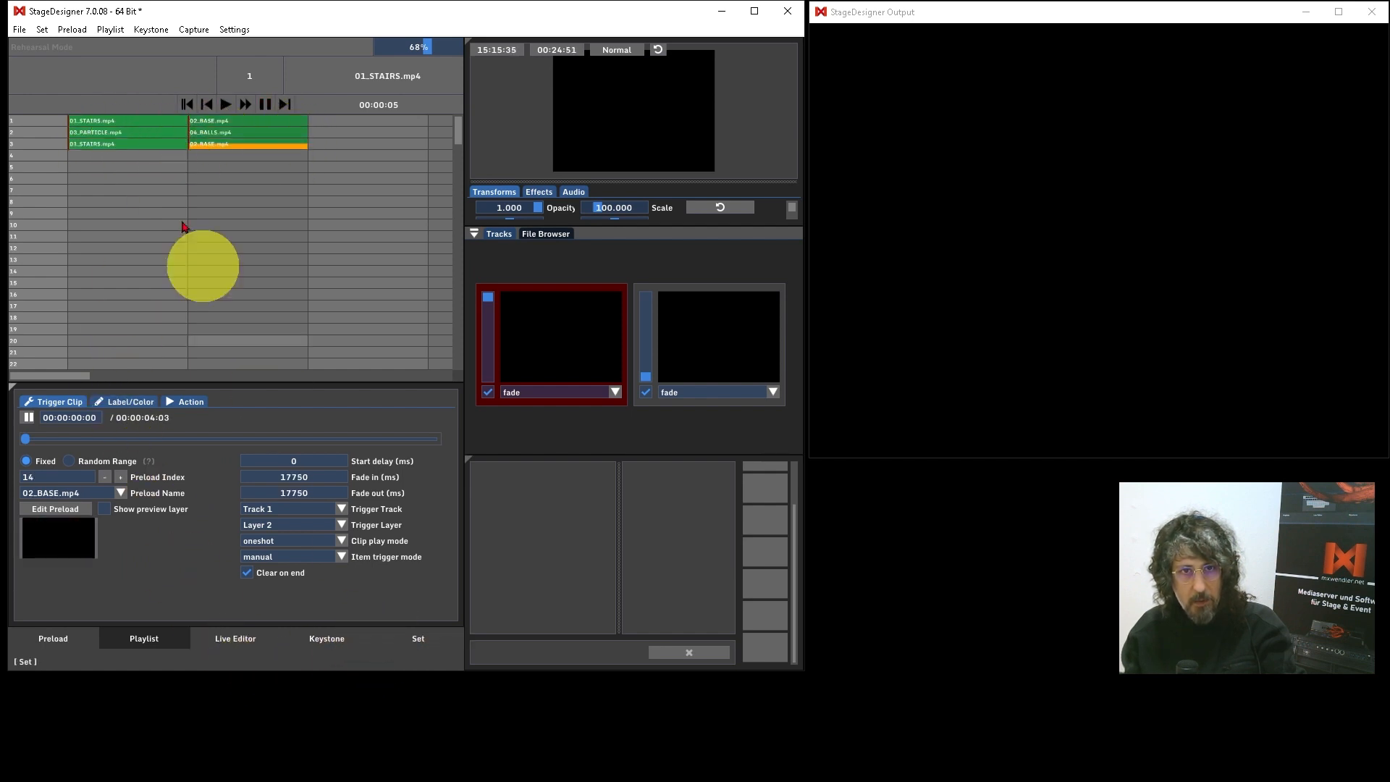
{"action": "left_click", "coordinate": [417, 642]}
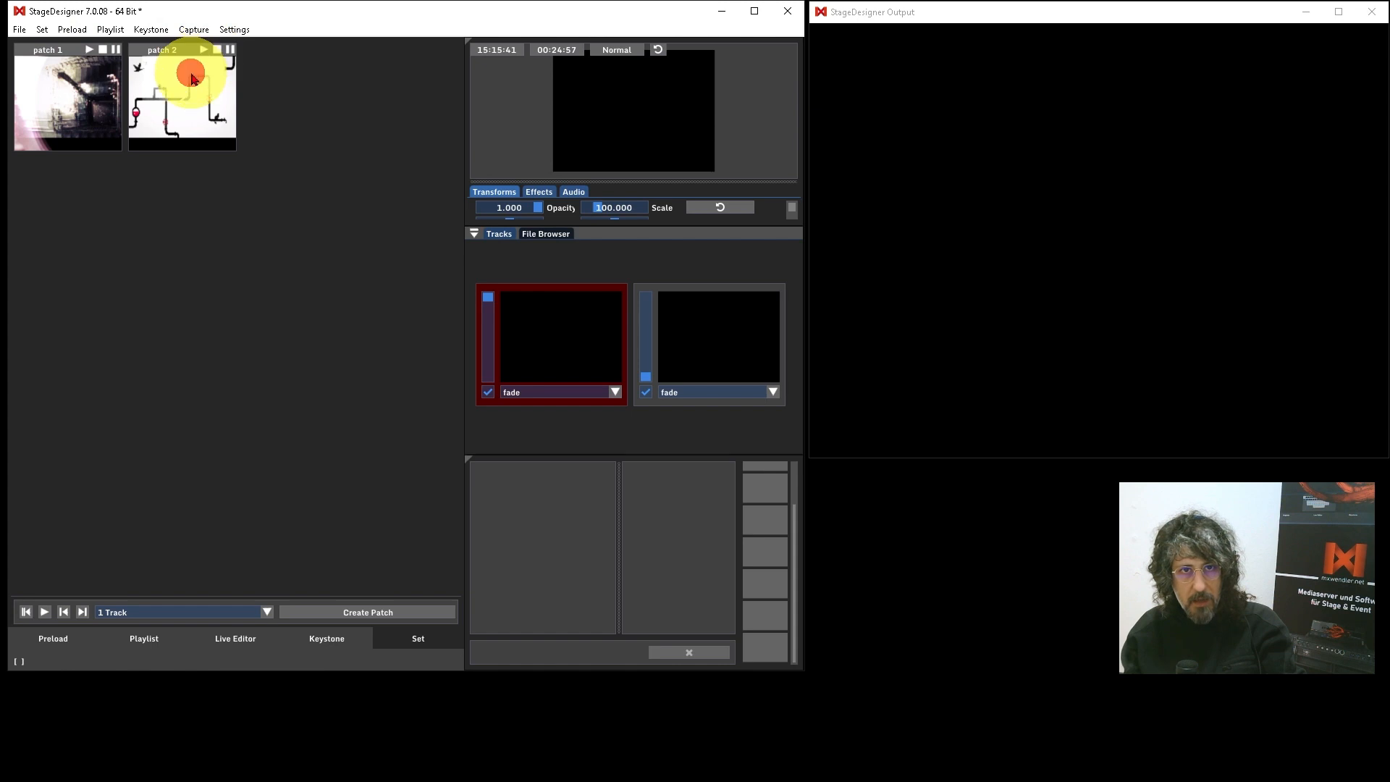
{"action": "mouse_move", "coordinate": [192, 77]}
{"action": "left_mouse_down"}
{"action": "mouse_move", "coordinate": [130, 397]}
{"action": "mouse_move", "coordinate": [121, 599]}
{"action": "mouse_move", "coordinate": [148, 642]}
{"action": "mouse_move", "coordinate": [163, 417]}
{"action": "mouse_move", "coordinate": [147, 162]}
{"action": "mouse_move", "coordinate": [132, 239]}
{"action": "mouse_move", "coordinate": [207, 210]}
{"action": "mouse_move", "coordinate": [273, 232]}
{"action": "mouse_move", "coordinate": [130, 249]}
{"action": "mouse_move", "coordinate": [232, 92]}
{"action": "left_mouse_up"}
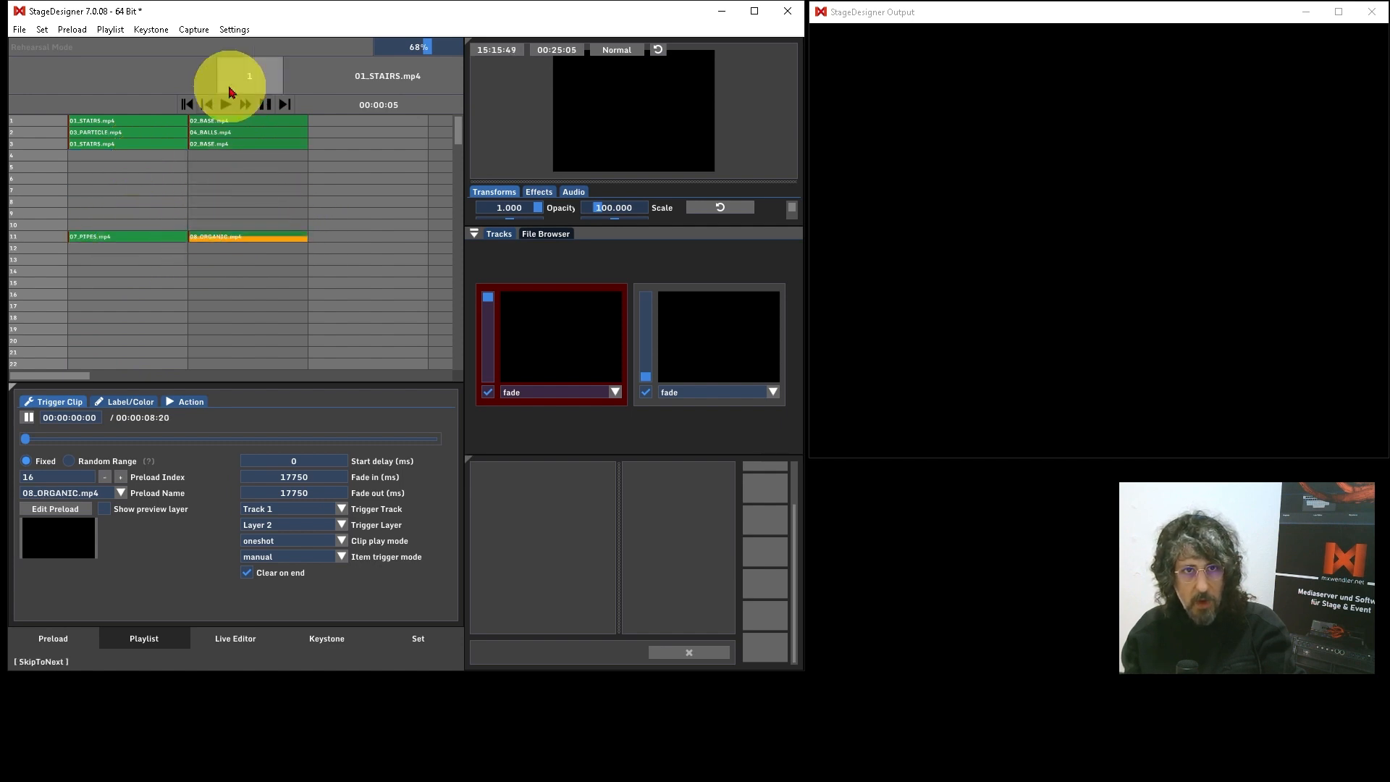
Step: Return to the set view and review the delete option for patch 2 and the available set file commands
{"action": "left_click", "coordinate": [418, 639]}
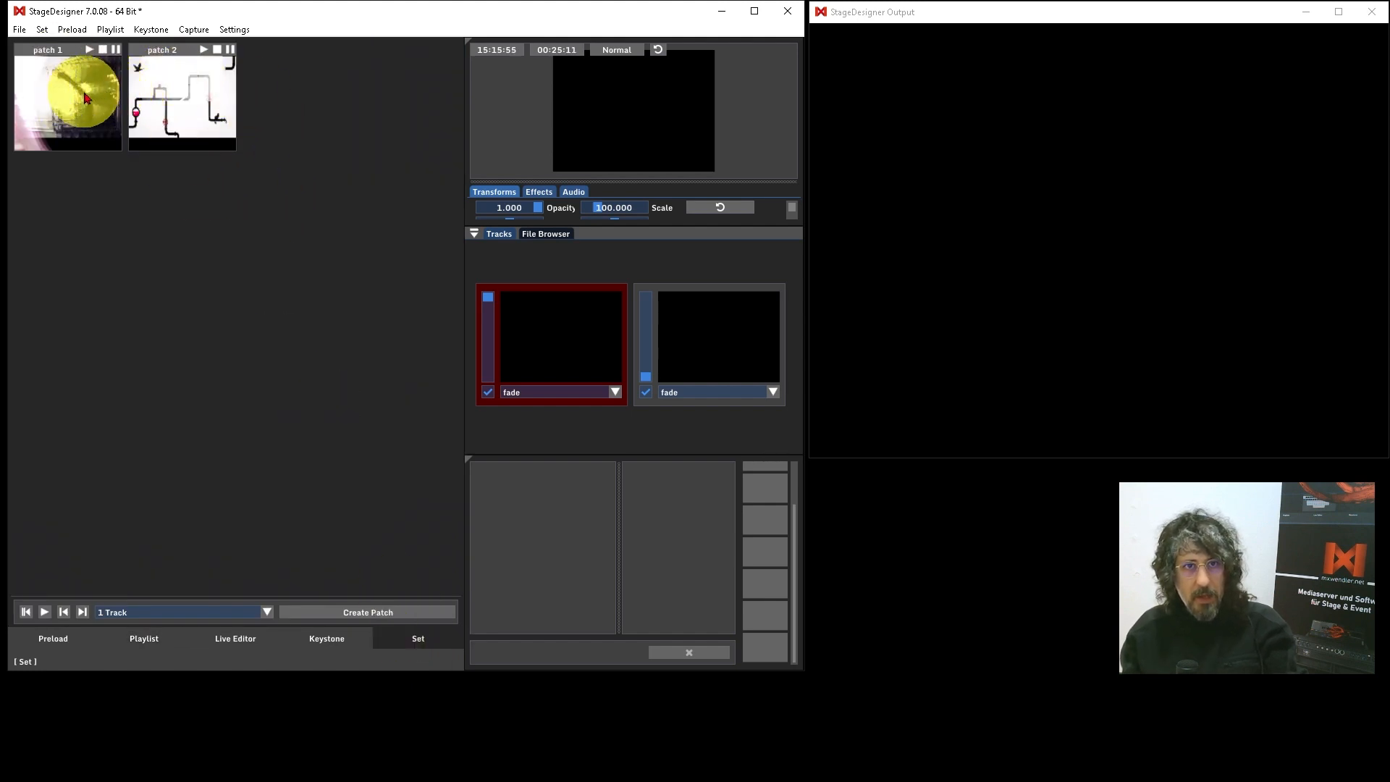
{"action": "right_click", "coordinate": [171, 87]}
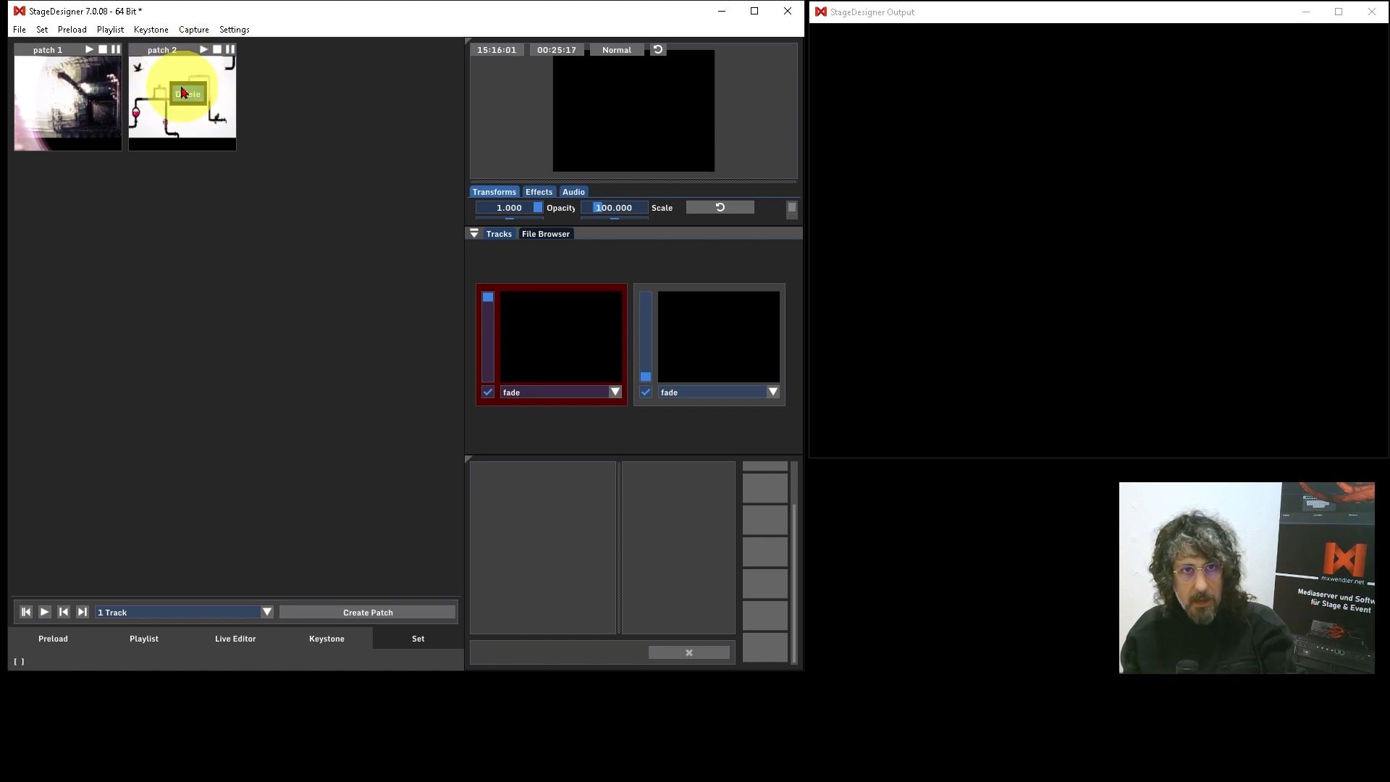
{"action": "left_click", "coordinate": [42, 30]}
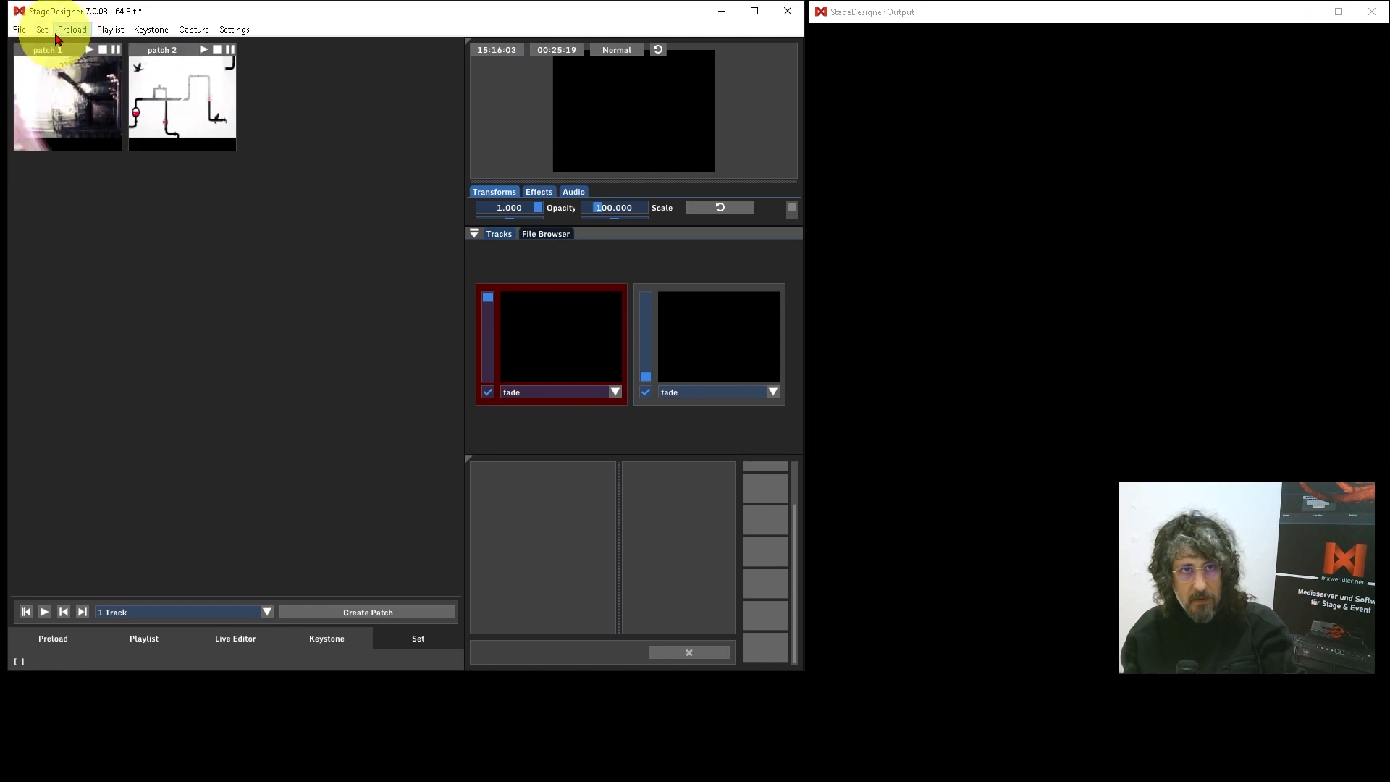
{"action": "left_click", "coordinate": [42, 30]}
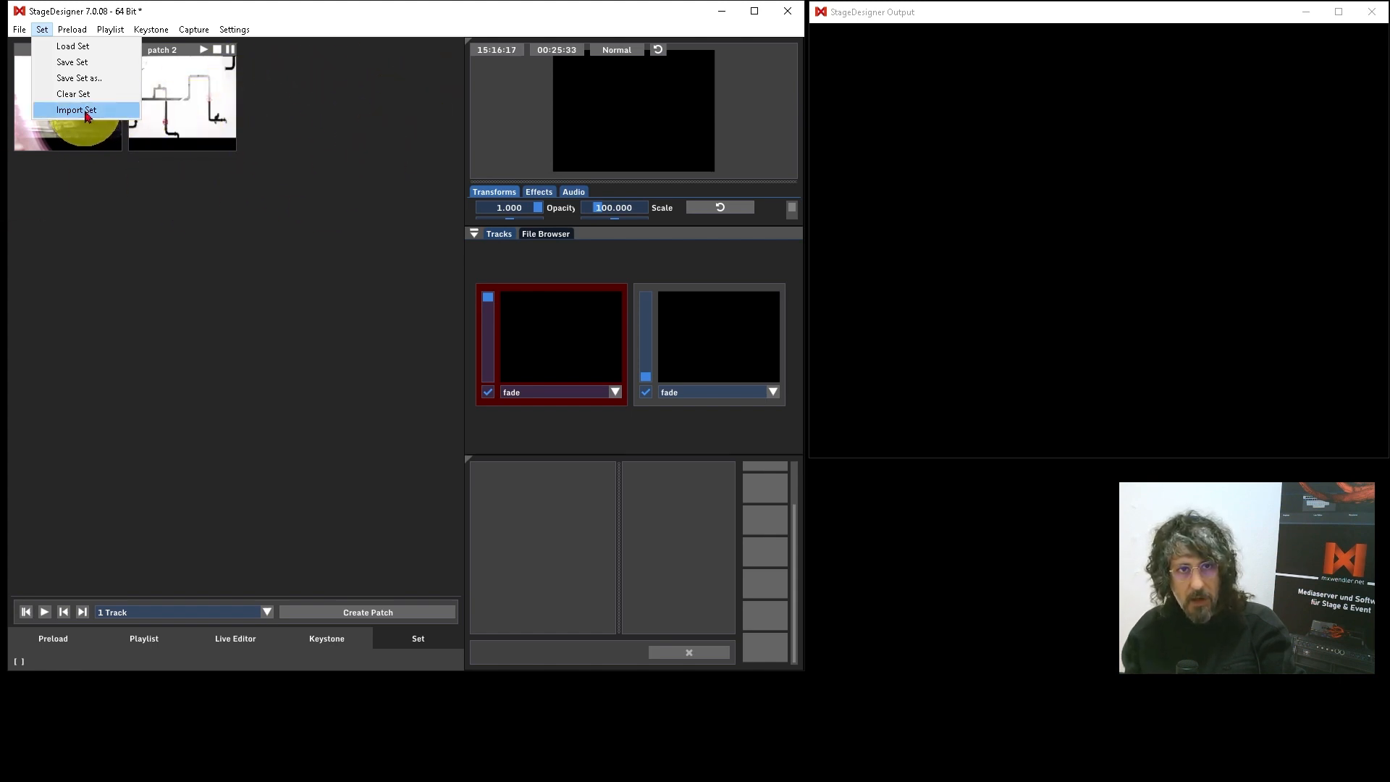
{"action": "left_click", "coordinate": [154, 193]}
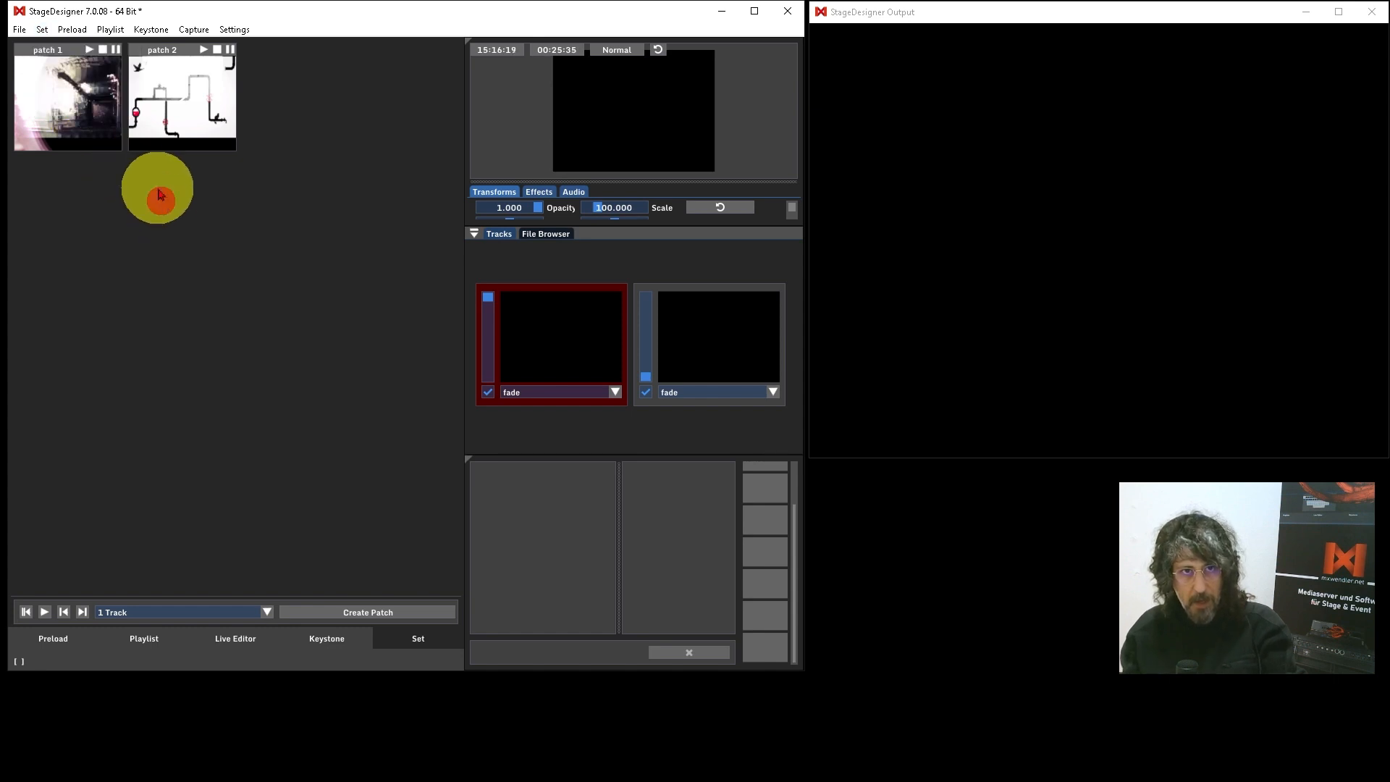
Step: Expand the settings of patch 1 and patch 2 and set patch 1's FadeIn to 12500
{"action": "left_click", "coordinate": [81, 102]}
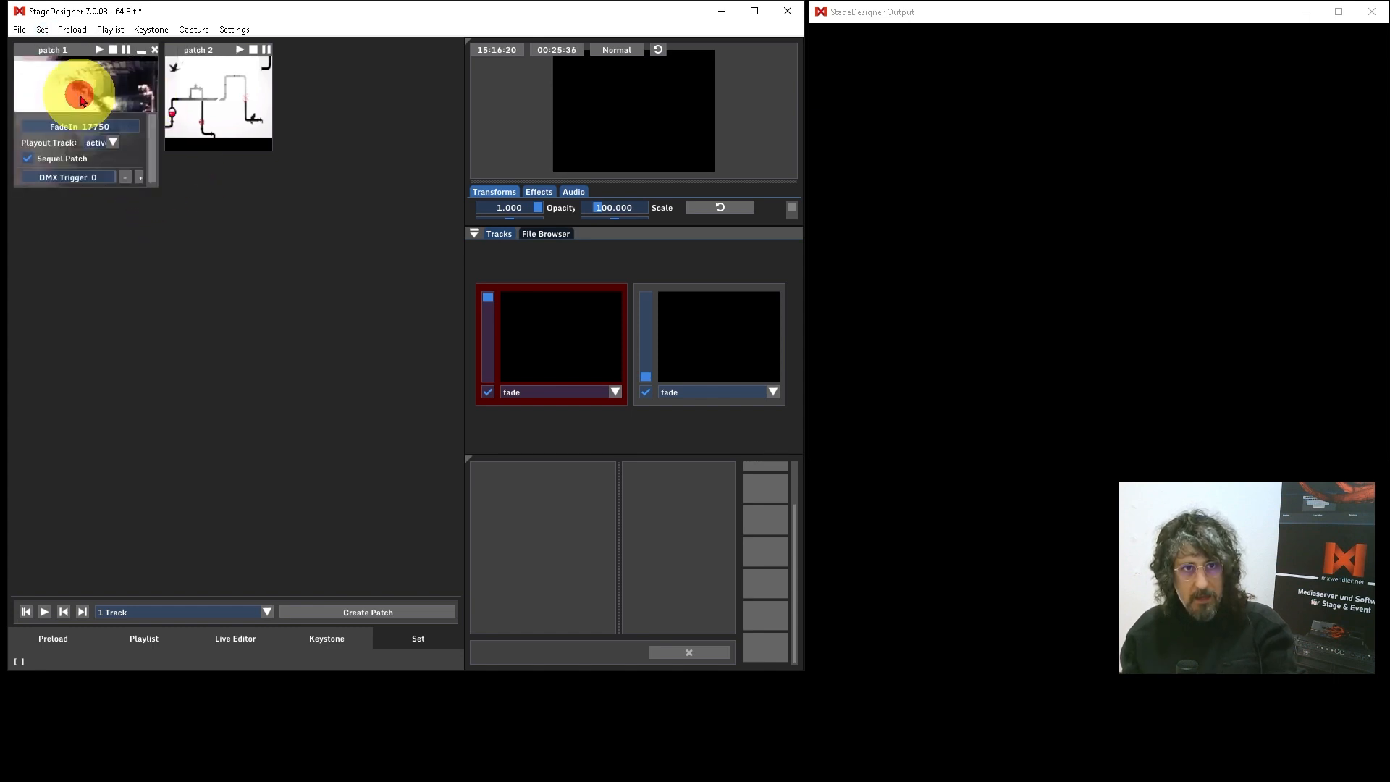
{"action": "left_click", "coordinate": [227, 89]}
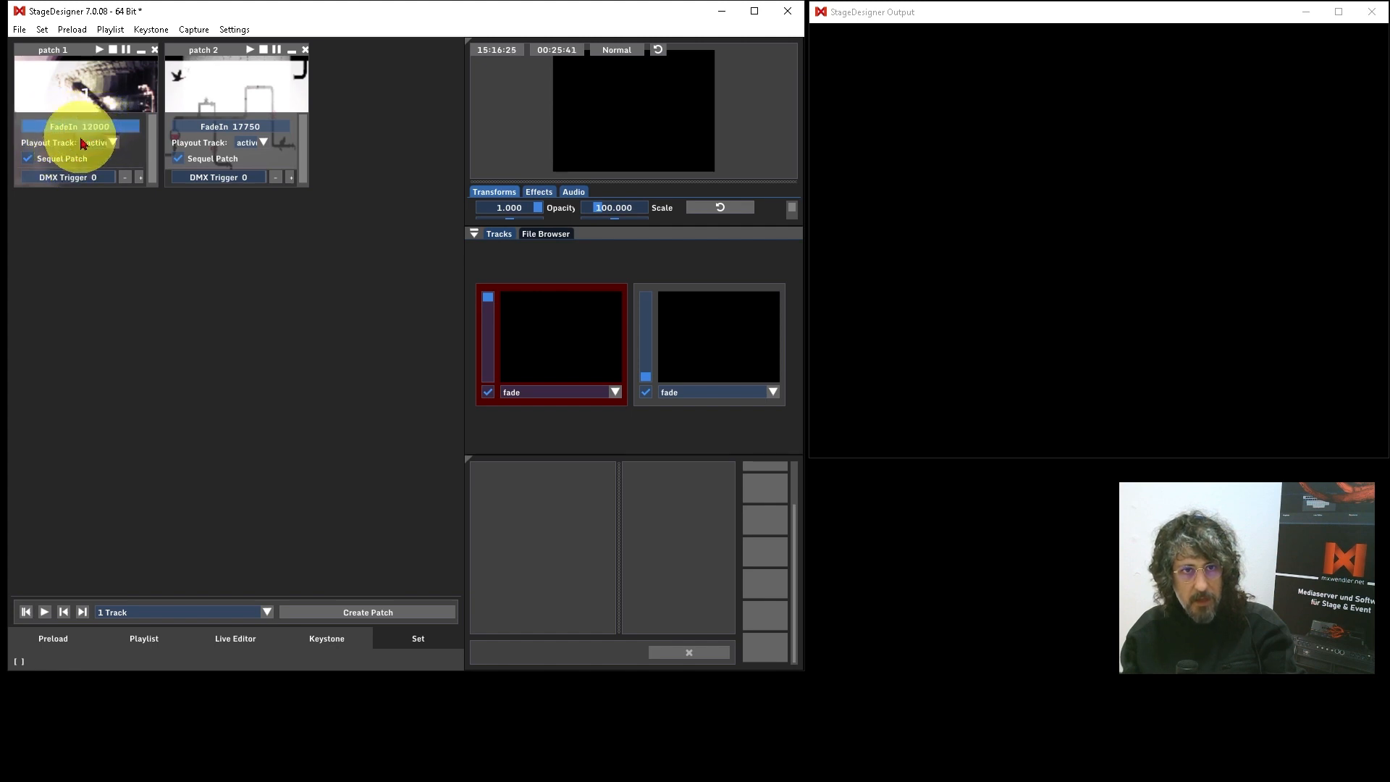
{"action": "left_click_drag", "start_coordinate": [80, 137], "coordinate": [82, 135]}
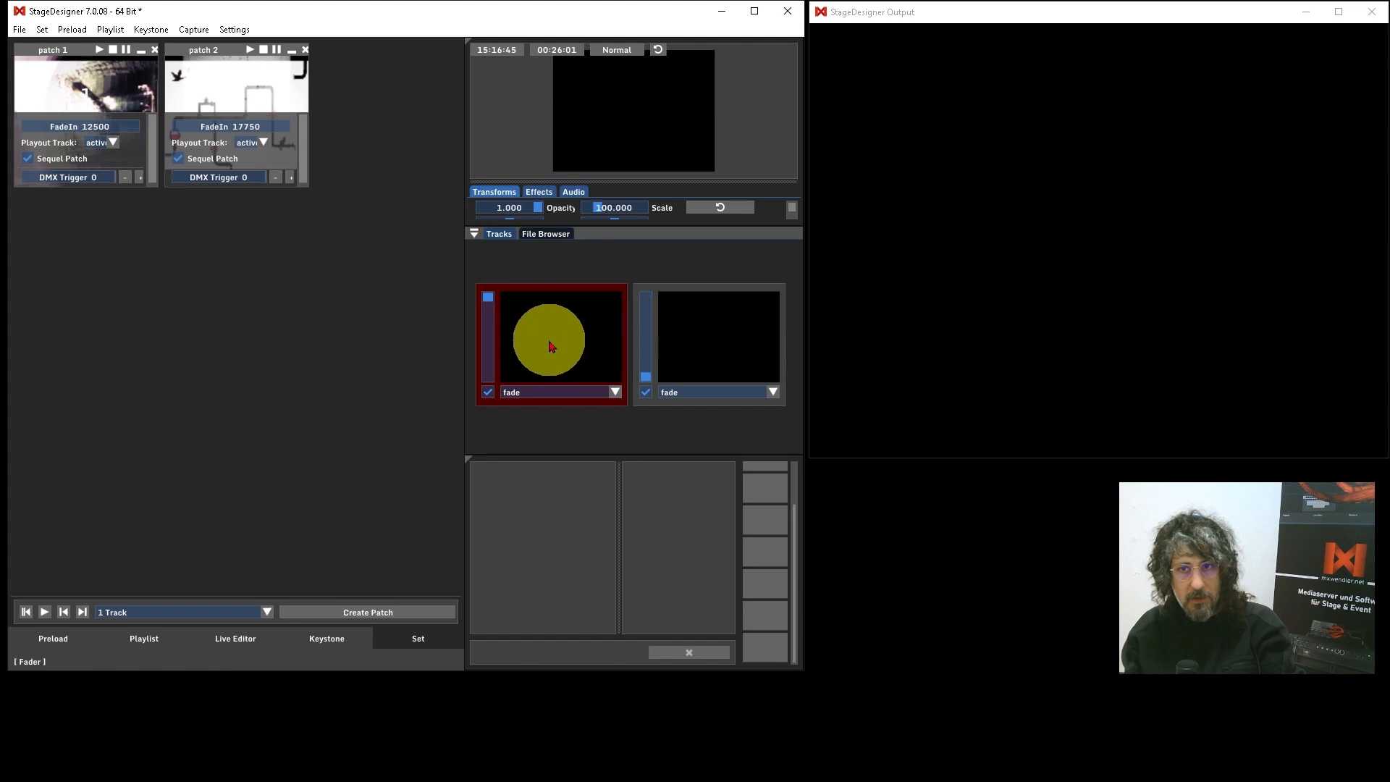
Step: Switch patch 1's Sequel Patch option off and back on, and glance at the preload list
{"action": "left_click_drag", "start_coordinate": [154, 134], "coordinate": [153, 141]}
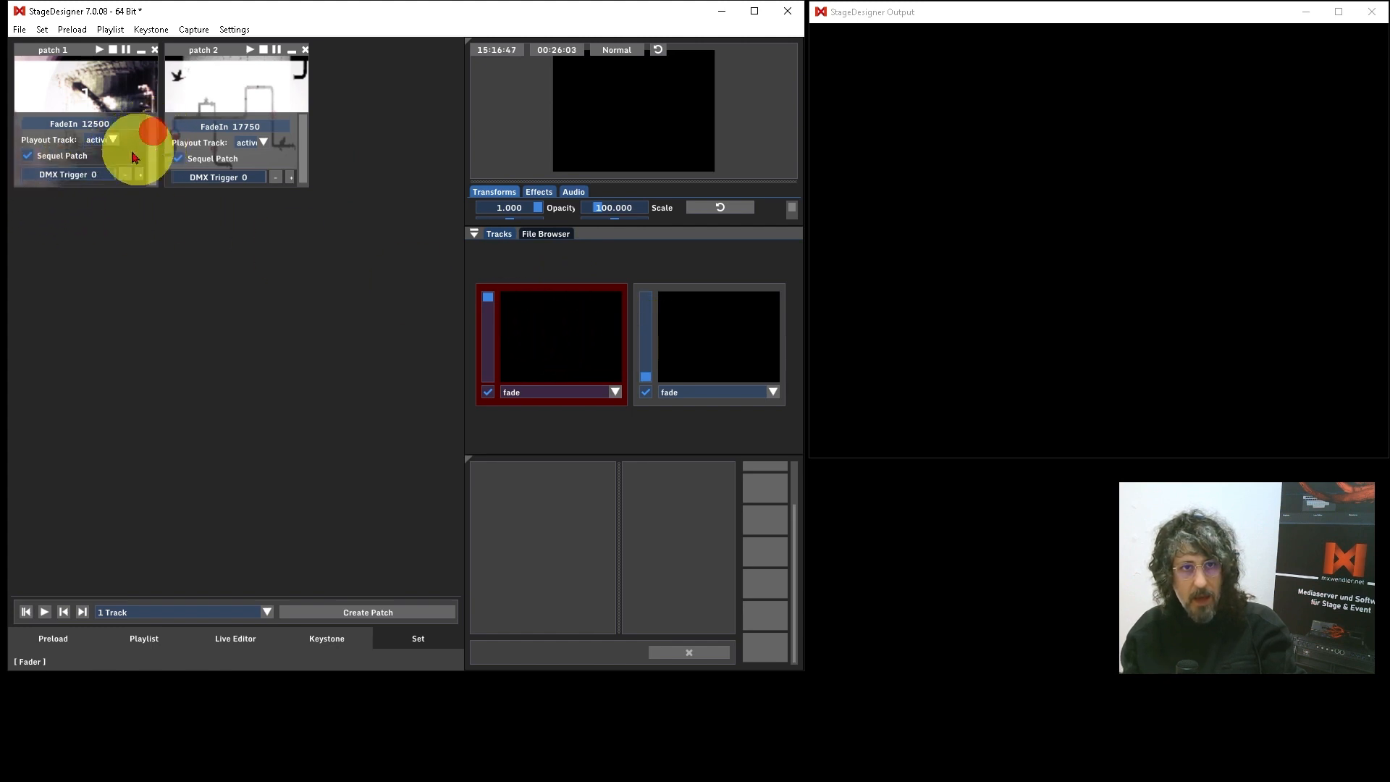
{"action": "left_click", "coordinate": [24, 156]}
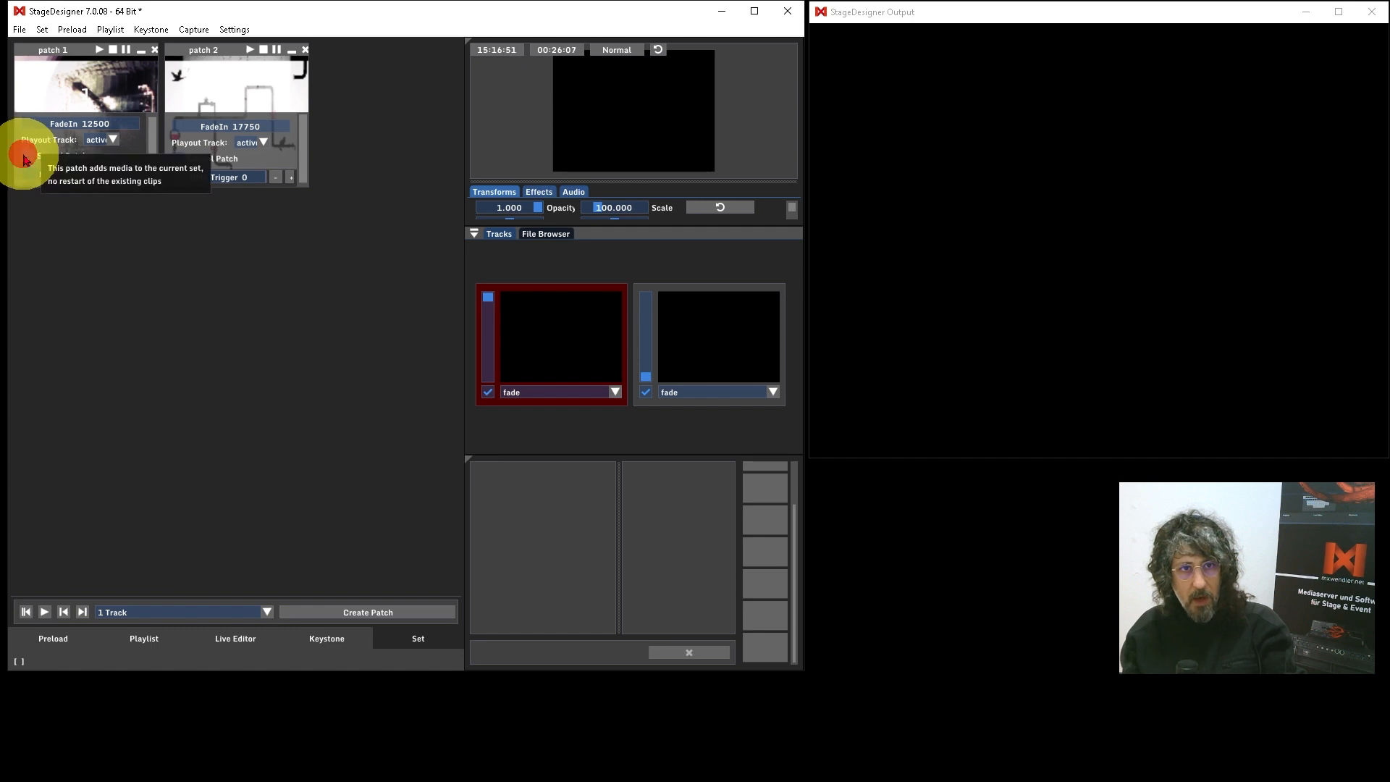
{"action": "left_click", "coordinate": [27, 156]}
{"action": "left_click", "coordinate": [58, 624]}
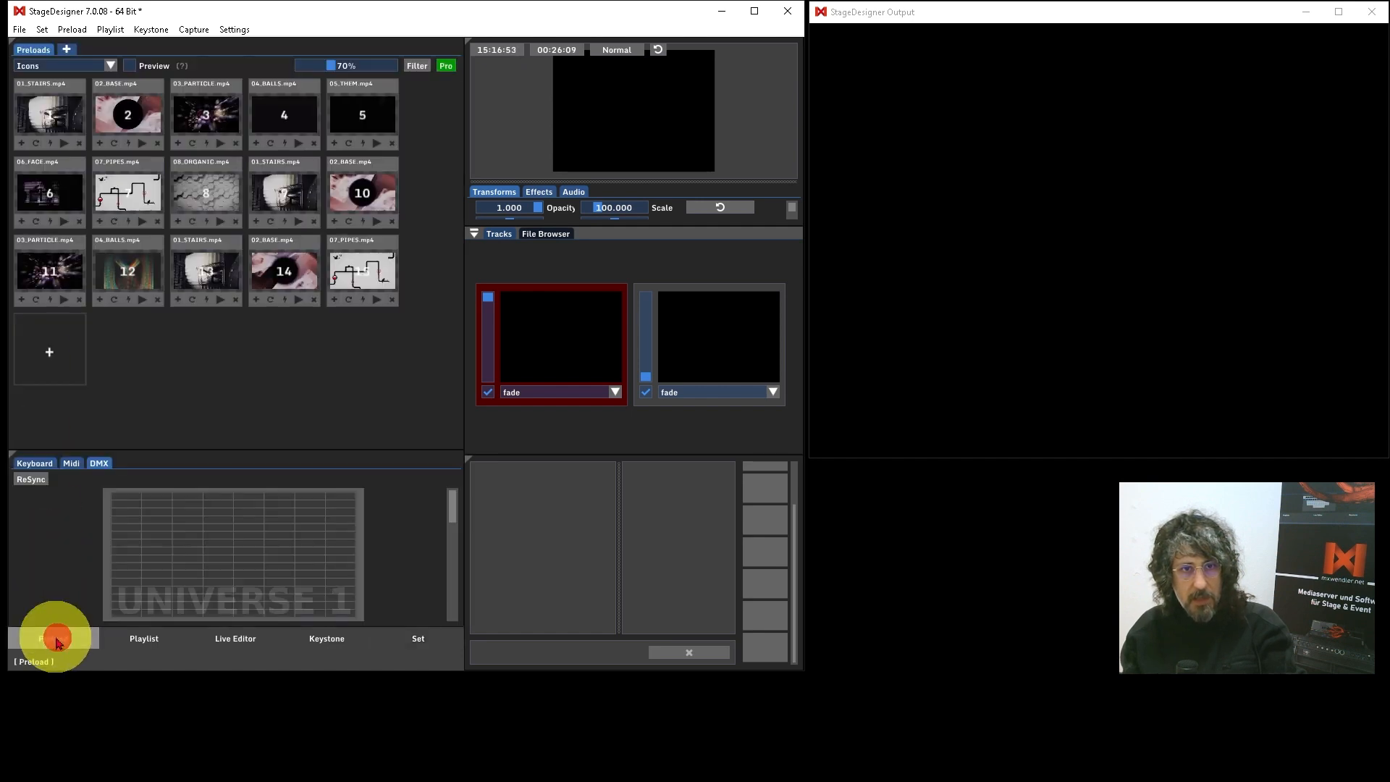
{"action": "left_click", "coordinate": [419, 635]}
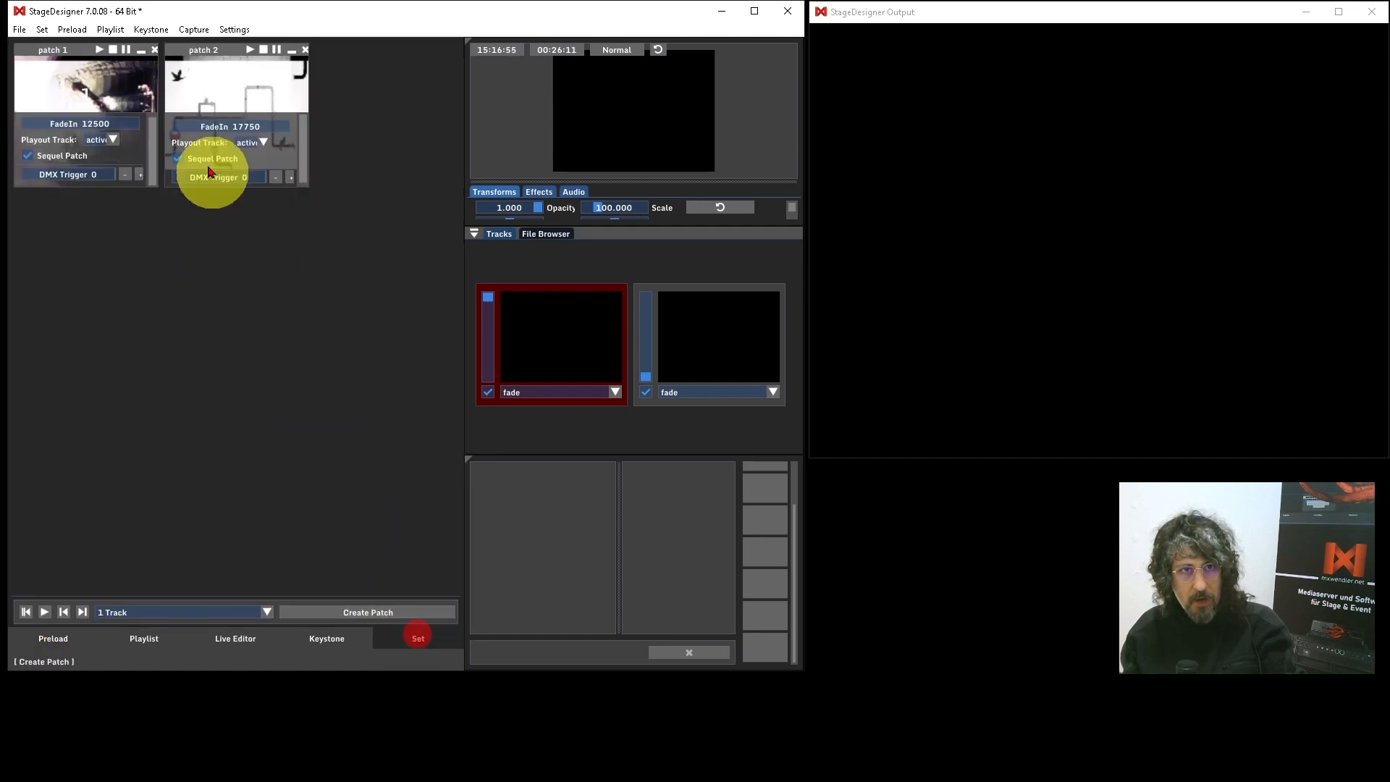
Step: Test playback of patch 1, go to the preload list and clear the running layers
{"action": "left_click", "coordinate": [100, 50]}
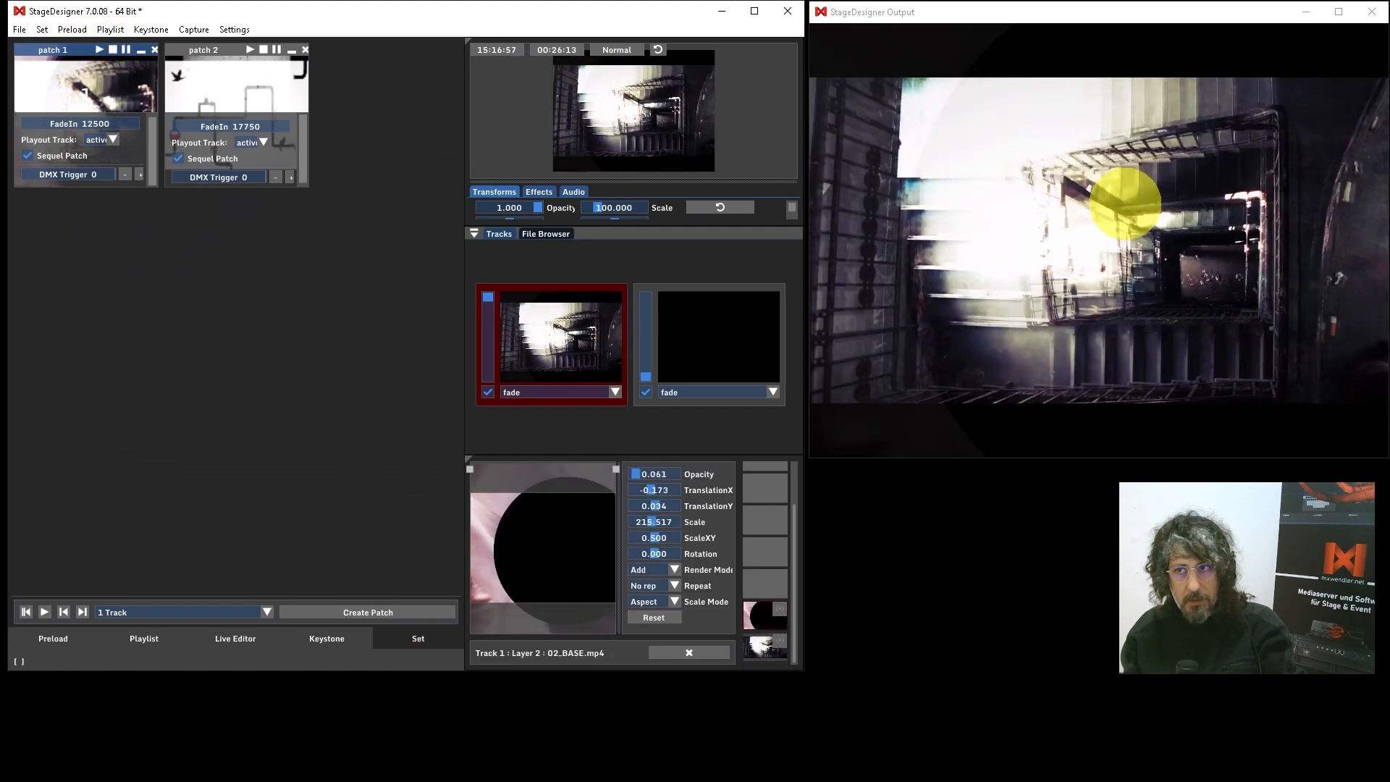
{"action": "left_click", "coordinate": [78, 634]}
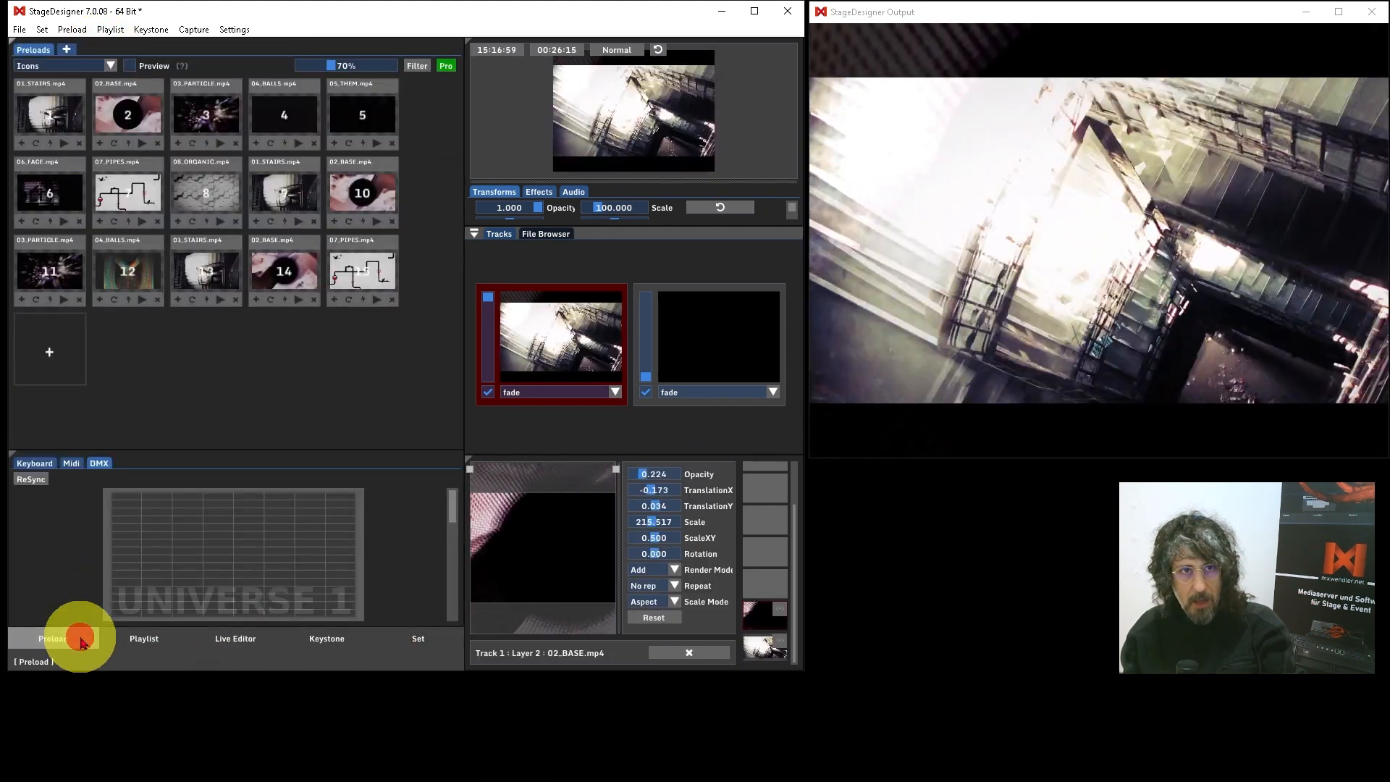
{"action": "left_click", "coordinate": [708, 656]}
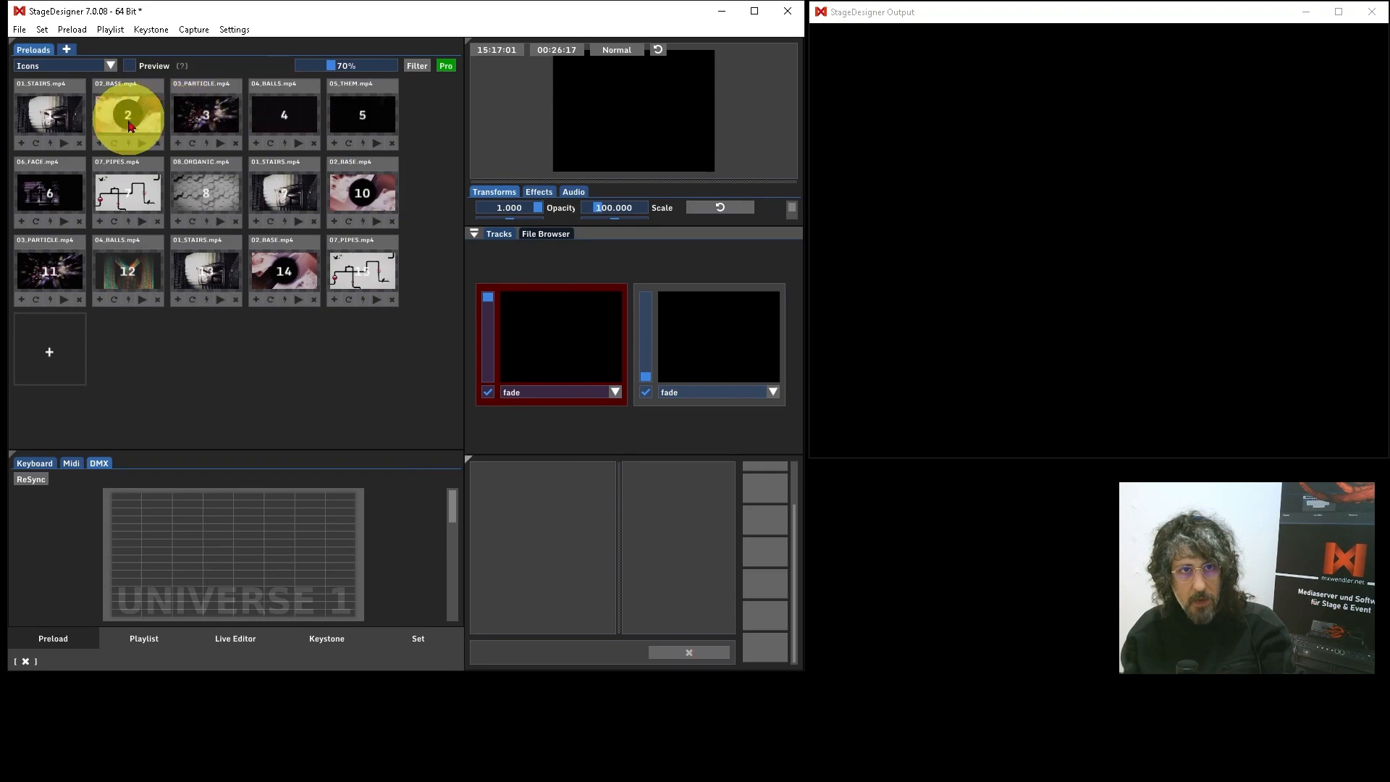
Step: Play preloads 01_STAIRS.mp4 and 08_ORGANIC.mp4 together and save the combination in the set as a new patch named "patch 3"
{"action": "left_click", "coordinate": [64, 145]}
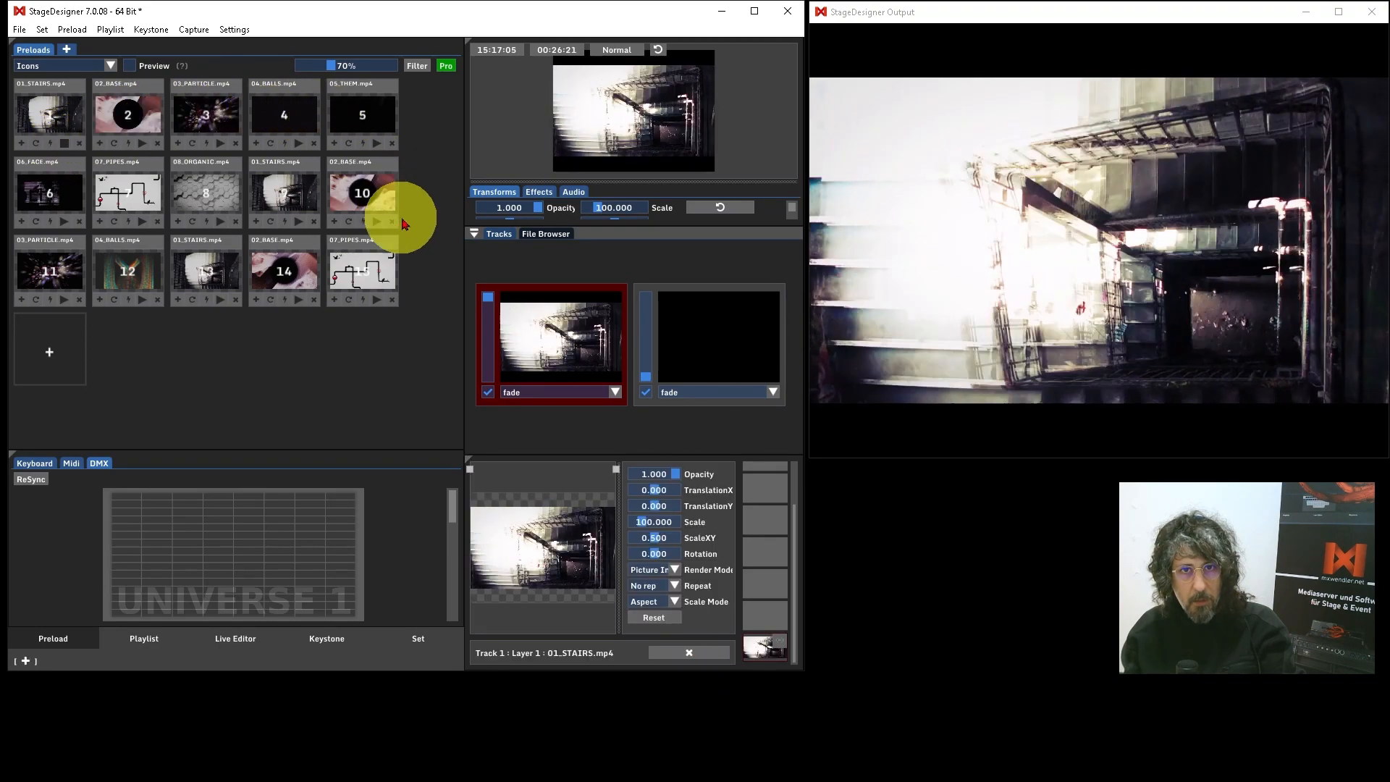
{"action": "left_click", "coordinate": [221, 222]}
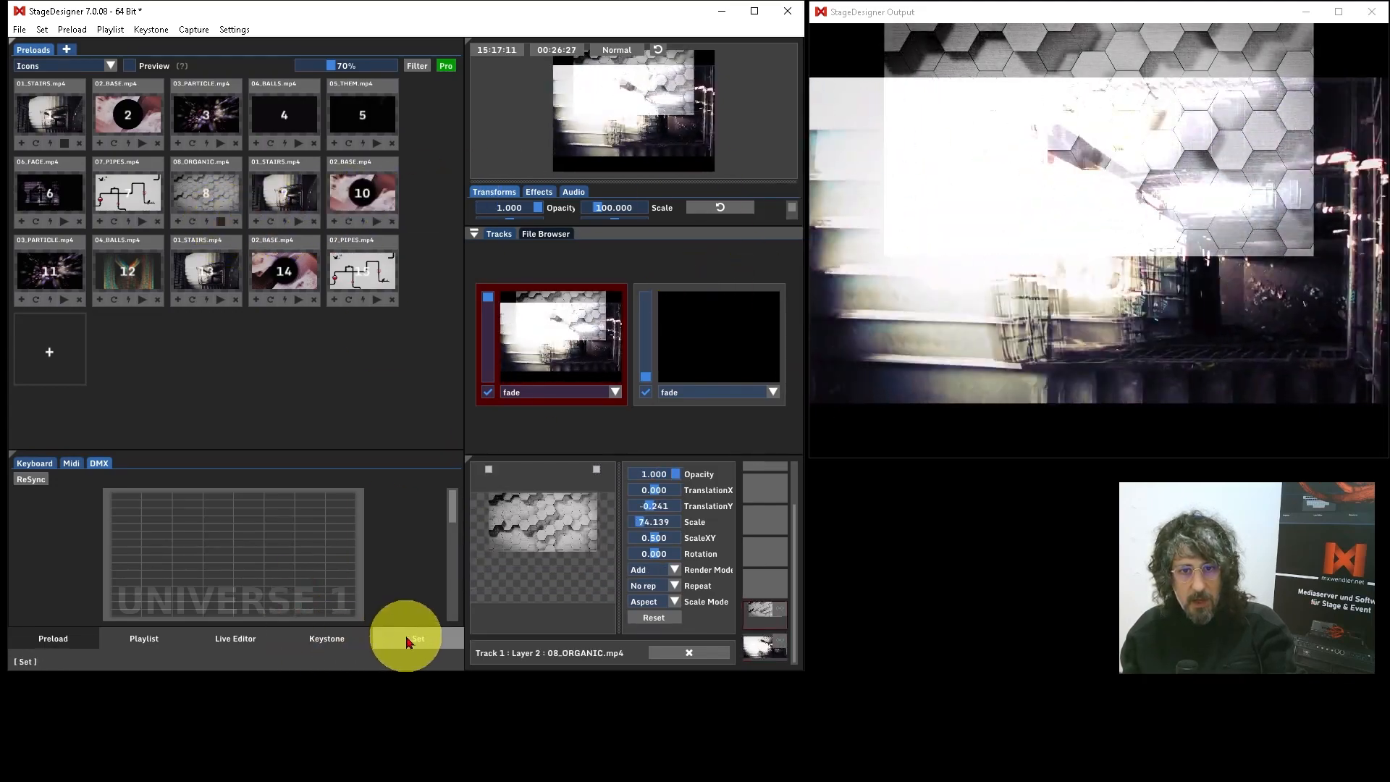
{"action": "left_click", "coordinate": [409, 639]}
{"action": "left_click", "coordinate": [378, 612]}
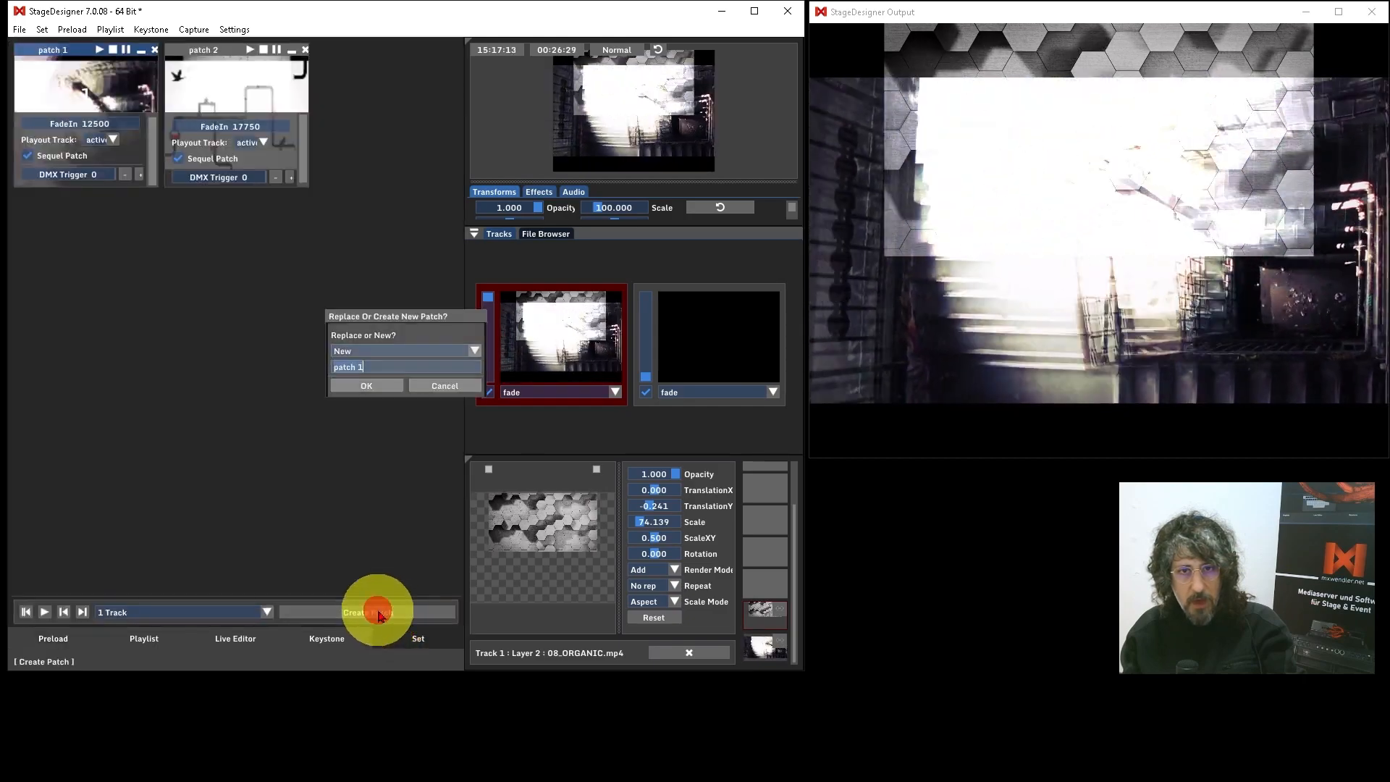
{"action": "left_click", "coordinate": [366, 365]}
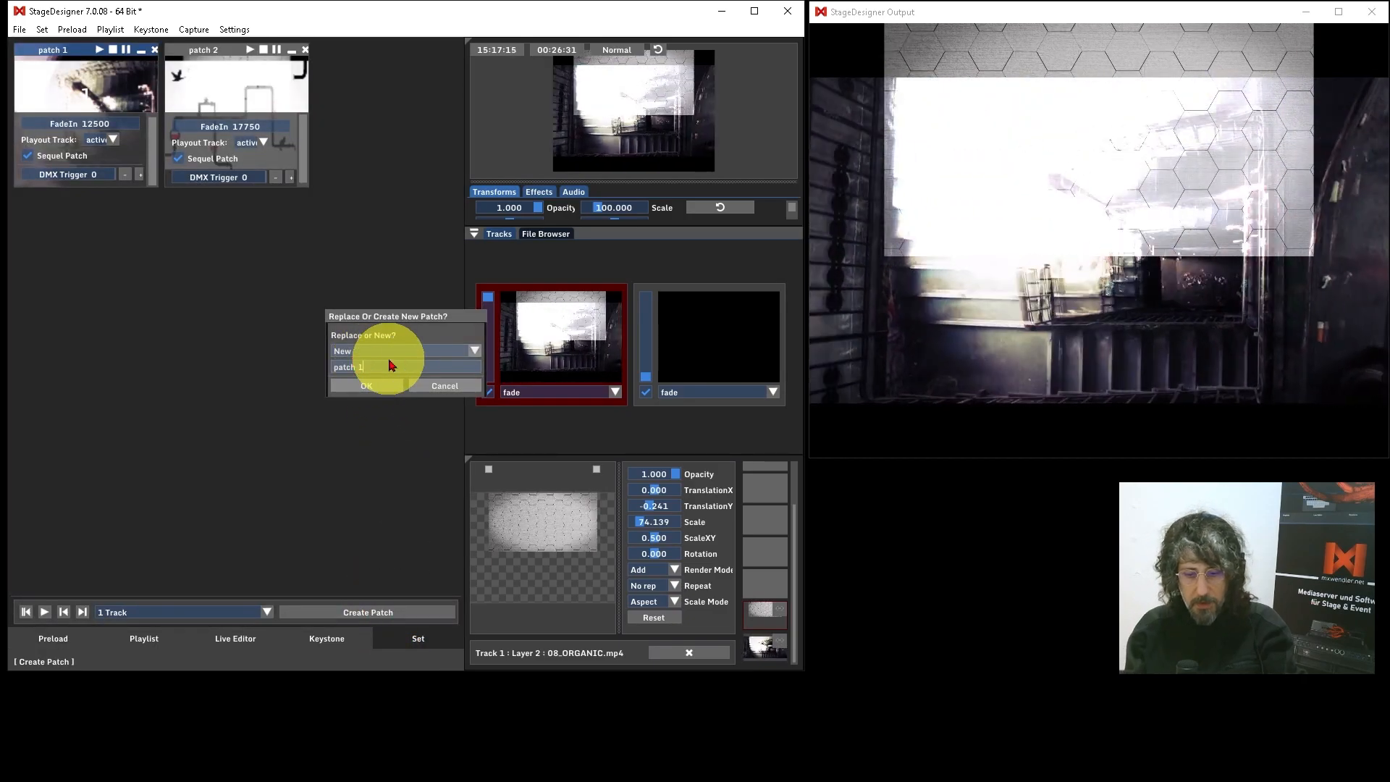
{"action": "key", "text": "BackSpace"}
{"action": "type", "text": "3"}
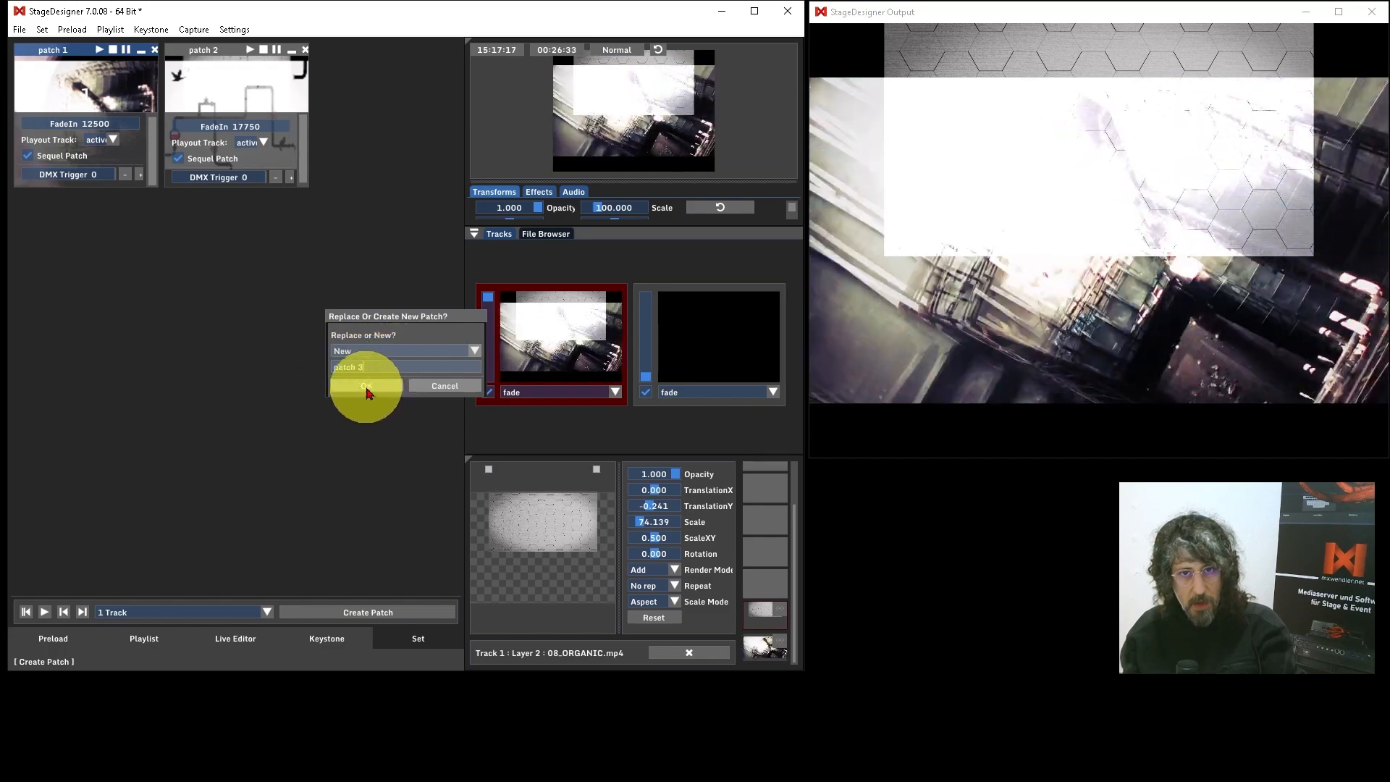
{"action": "left_click", "coordinate": [366, 386]}
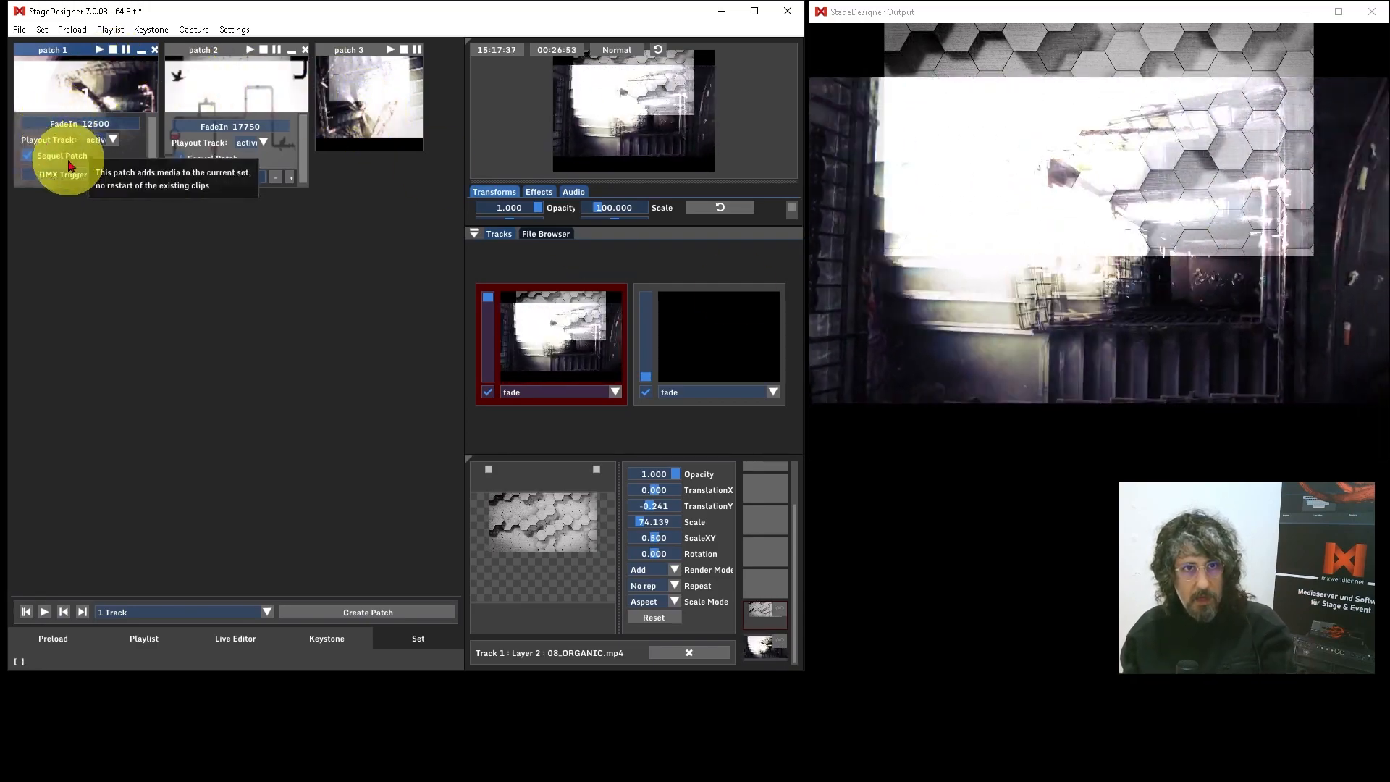
Step: Expand patch 3's settings, then test the transition from patch 1 to patch 3 starting with cleared layers
{"action": "left_click_drag", "start_coordinate": [382, 100], "coordinate": [363, 94]}
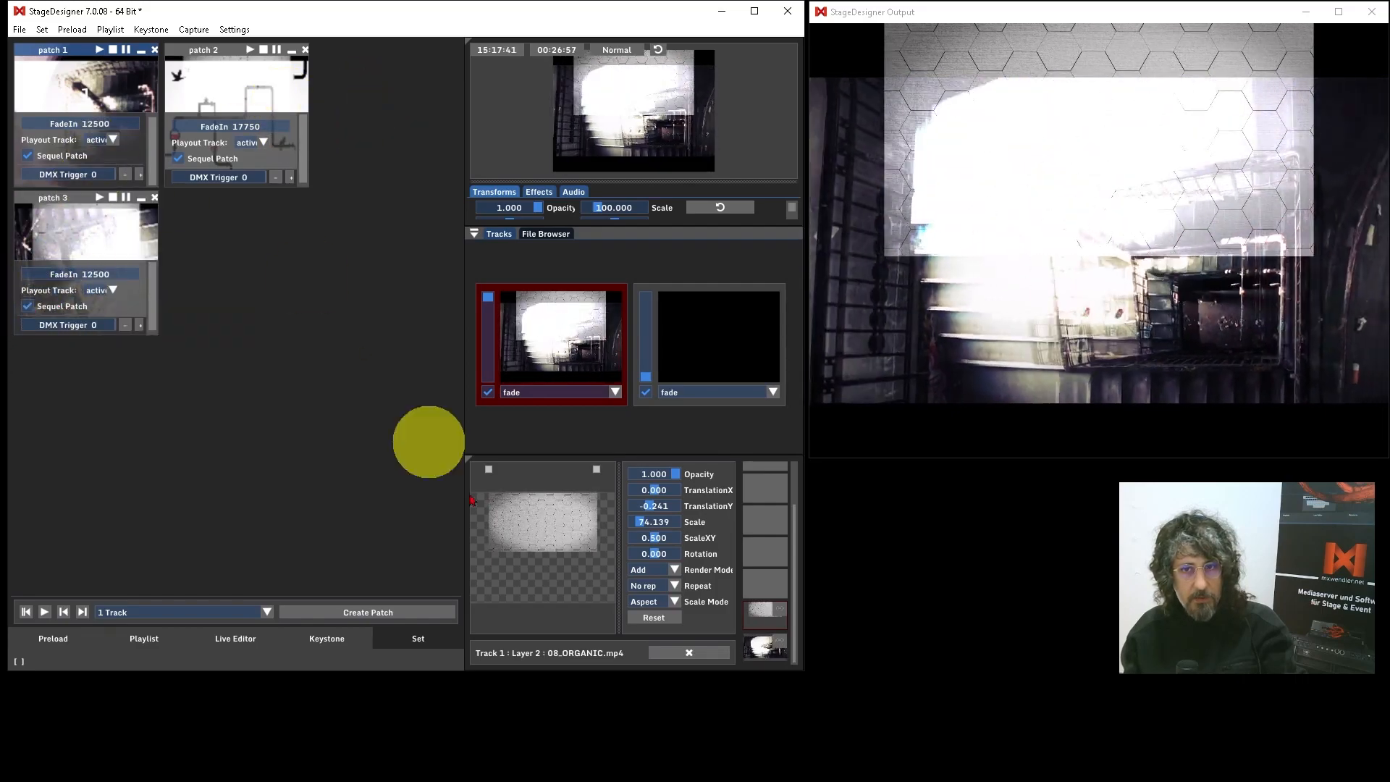
{"action": "left_click", "coordinate": [726, 656]}
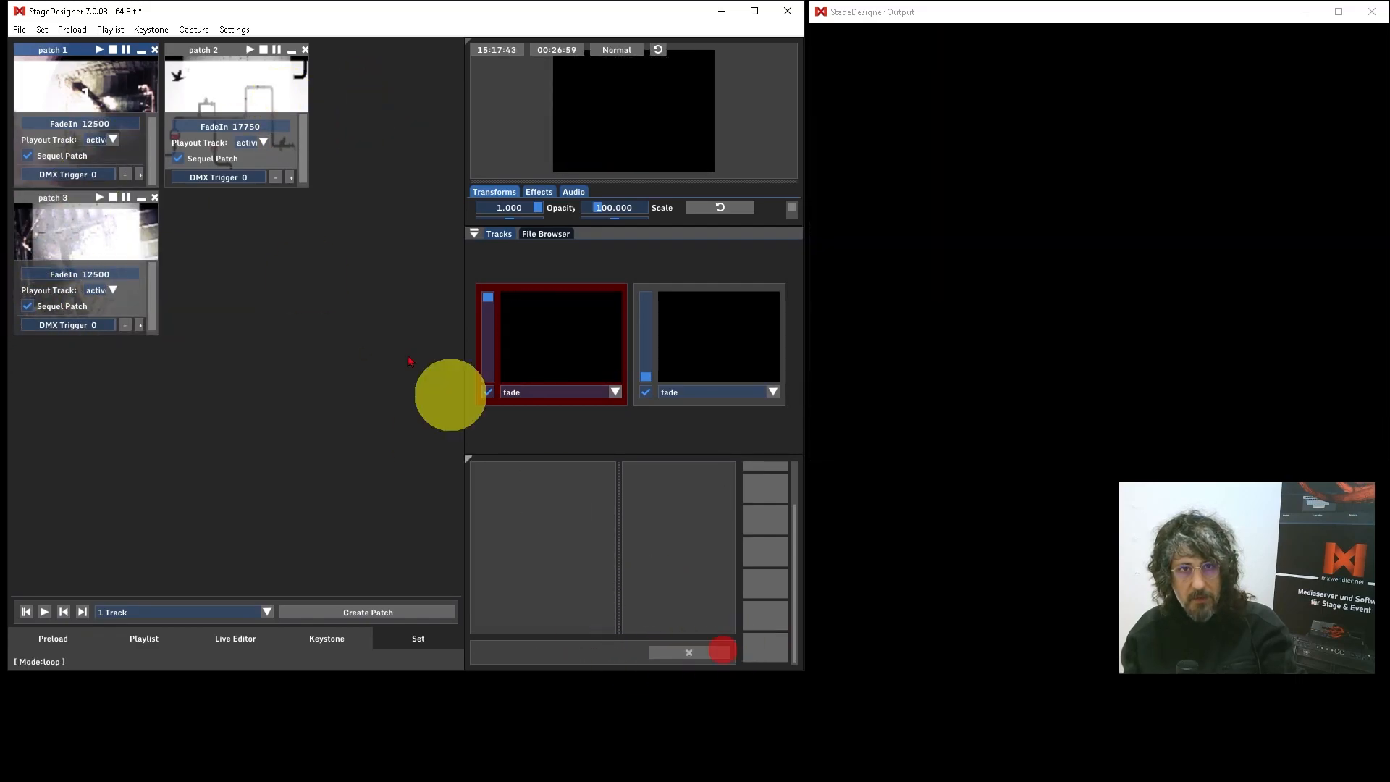
{"action": "left_click", "coordinate": [97, 51]}
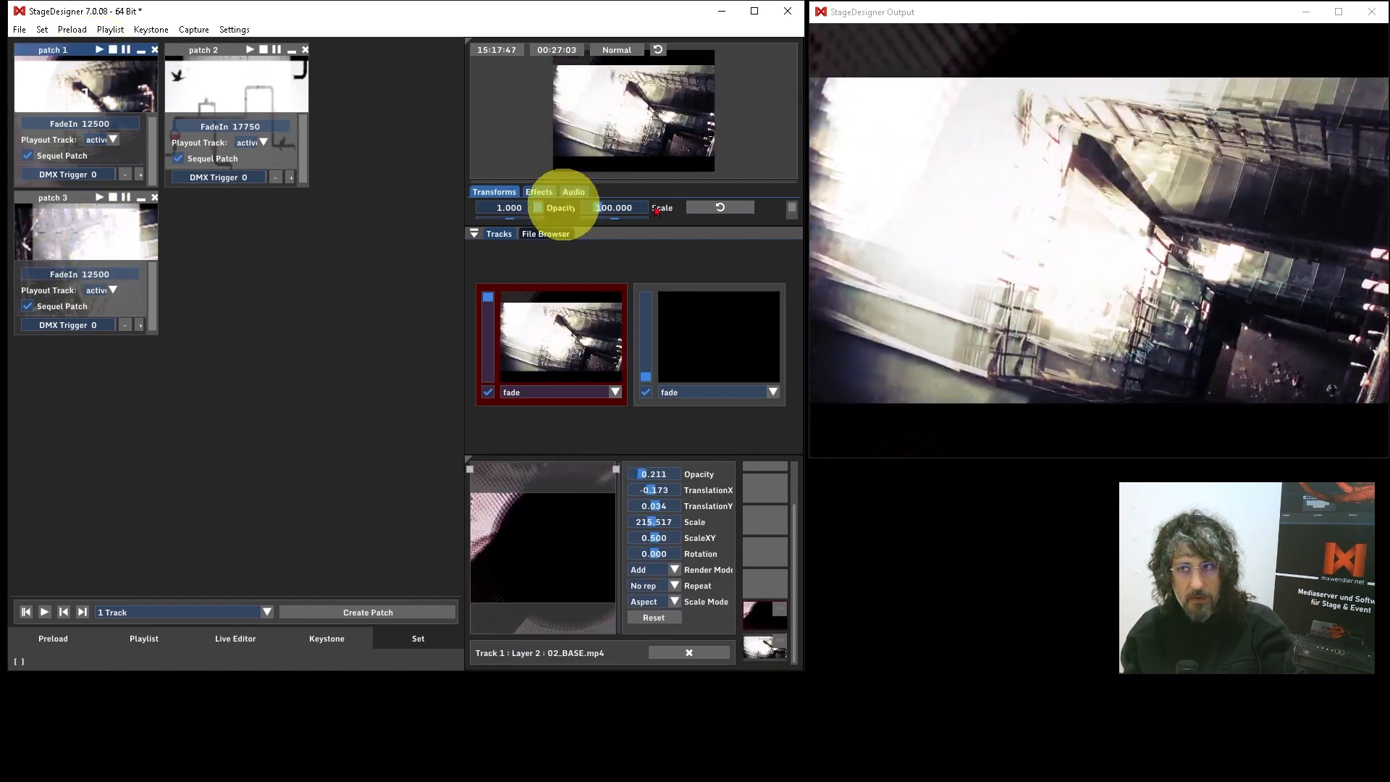
{"action": "left_click", "coordinate": [99, 198]}
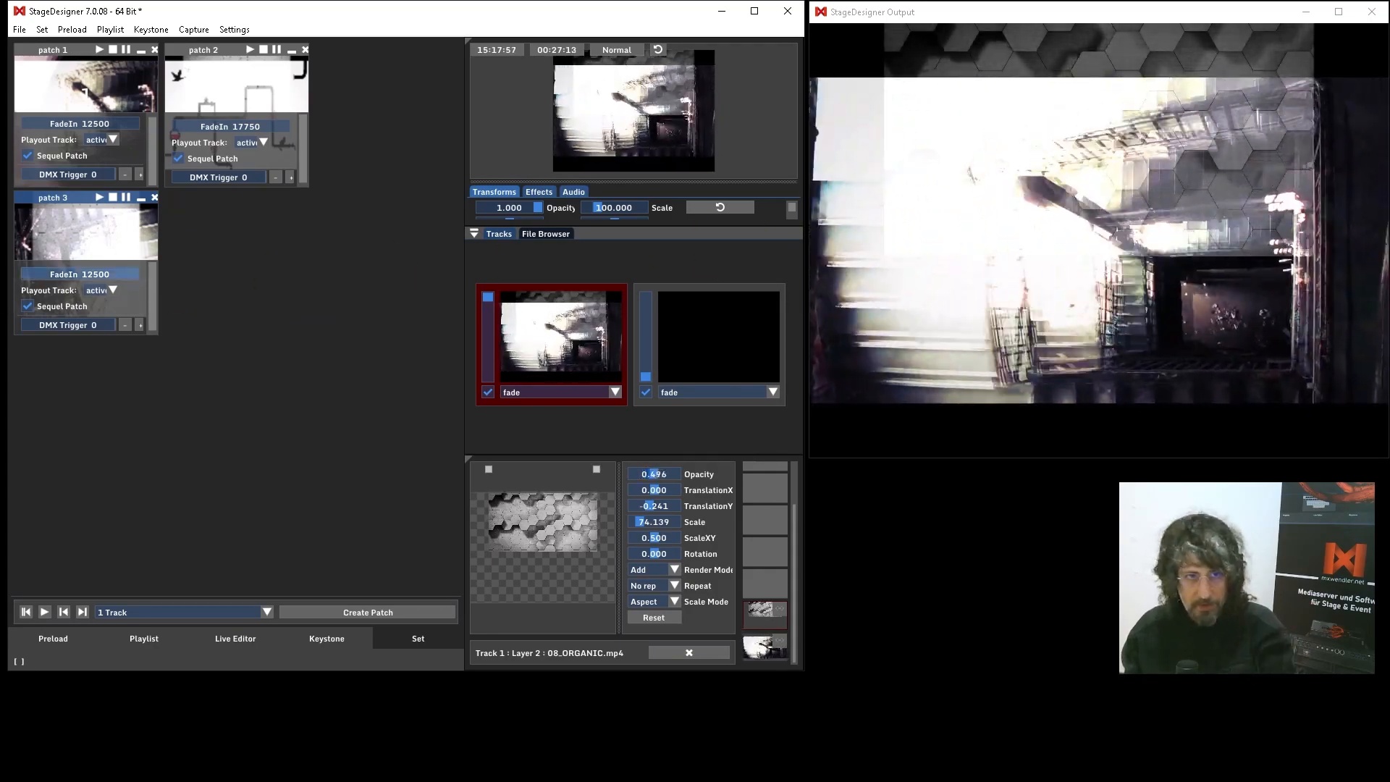
Step: Disable Sequel Patch for patches 3 and 1, and enable Set Wipe Mode with the circular wipe for patch 1
{"action": "left_click", "coordinate": [28, 306]}
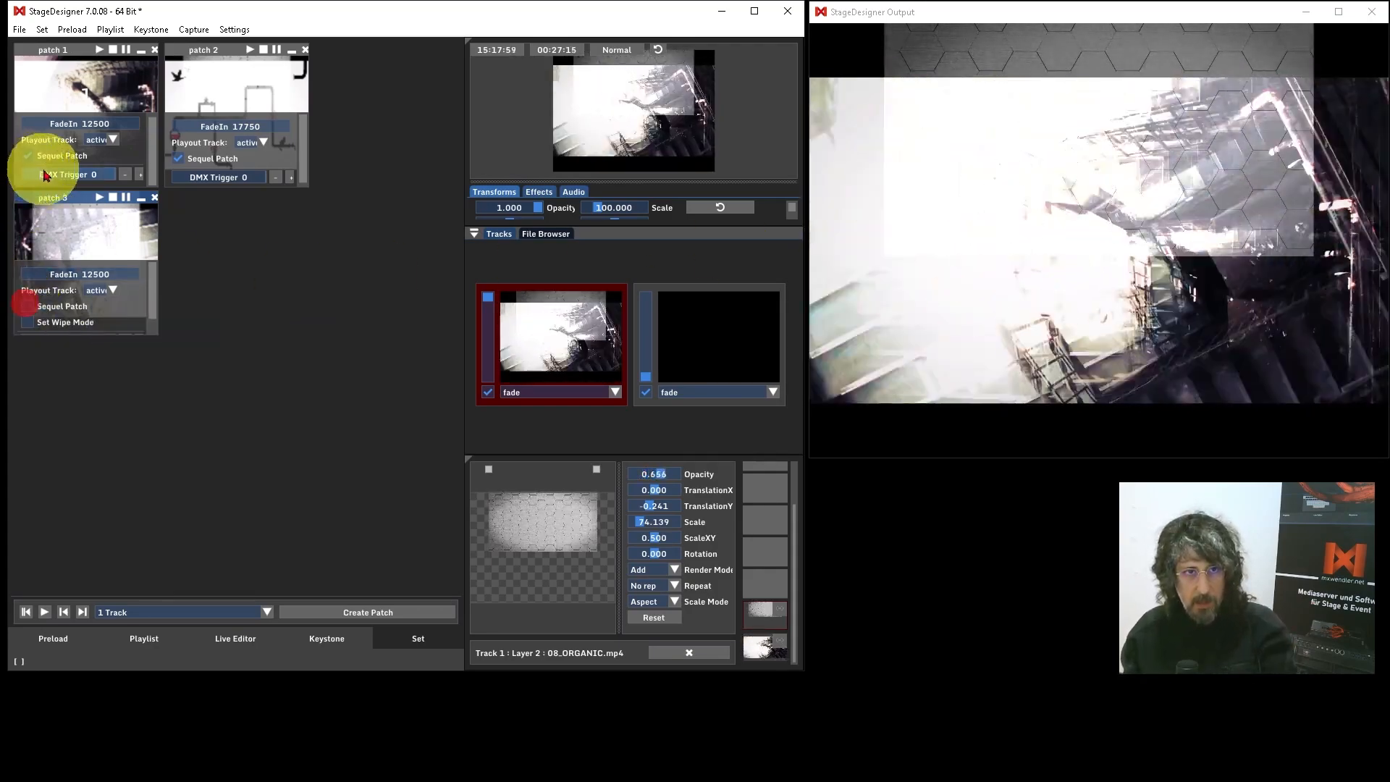
{"action": "left_click", "coordinate": [31, 156]}
{"action": "left_click_drag", "start_coordinate": [152, 131], "coordinate": [151, 139]}
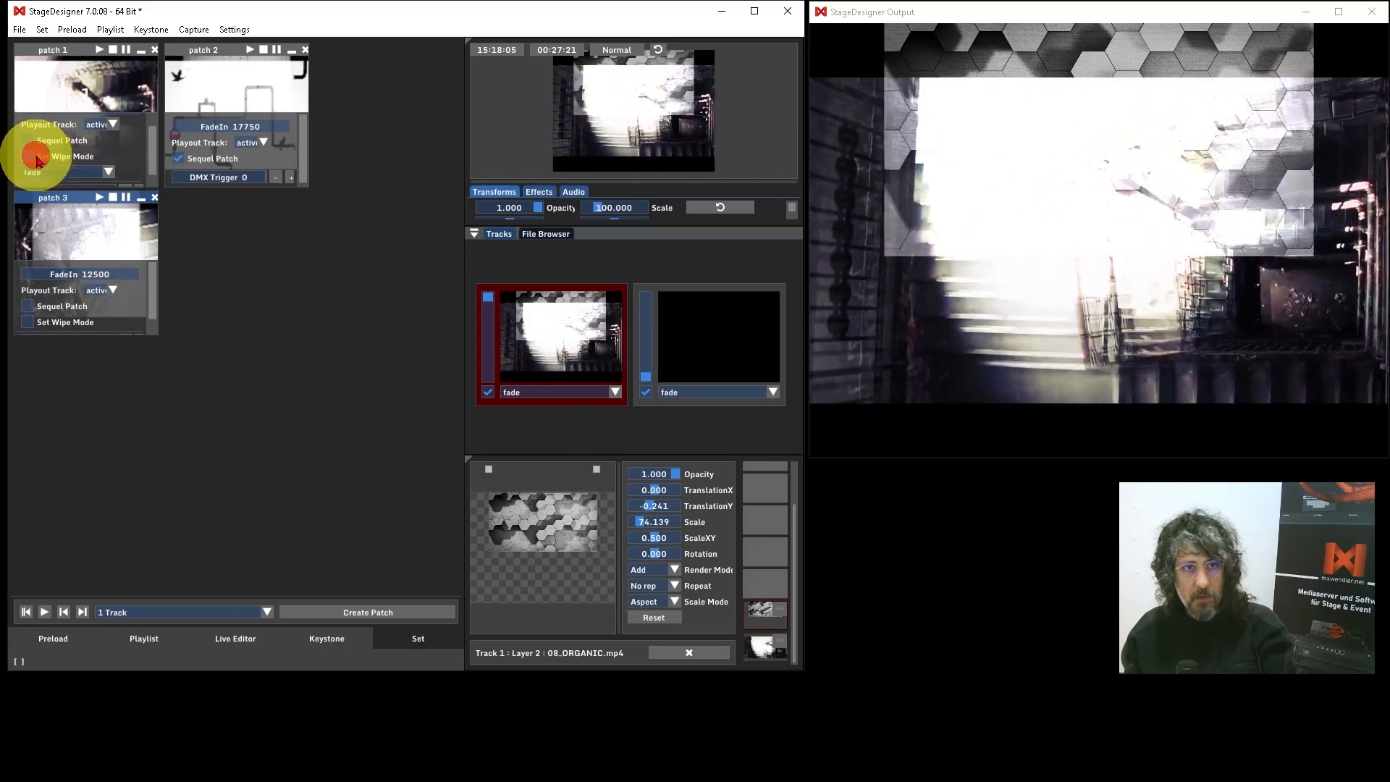
{"action": "left_click_drag", "start_coordinate": [152, 150], "coordinate": [150, 173]}
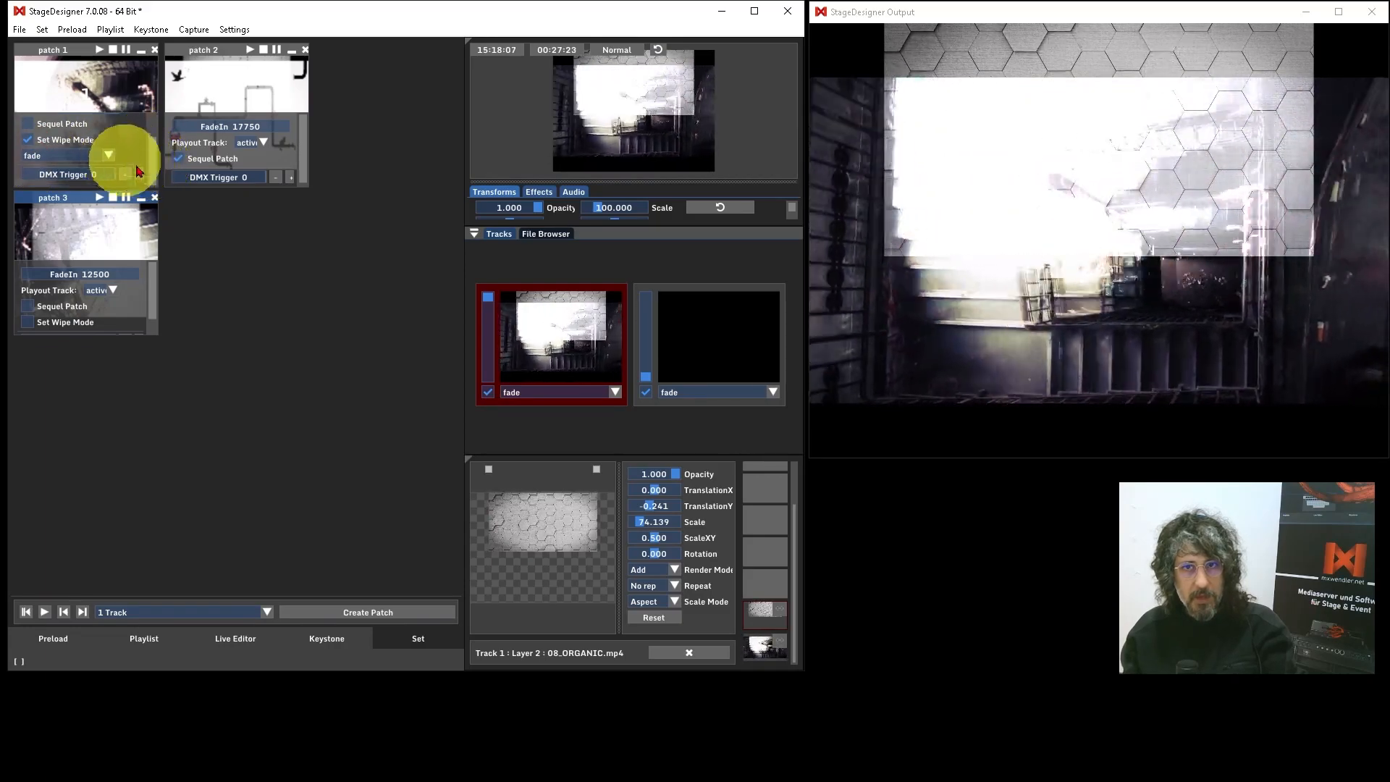
{"action": "left_click", "coordinate": [109, 155]}
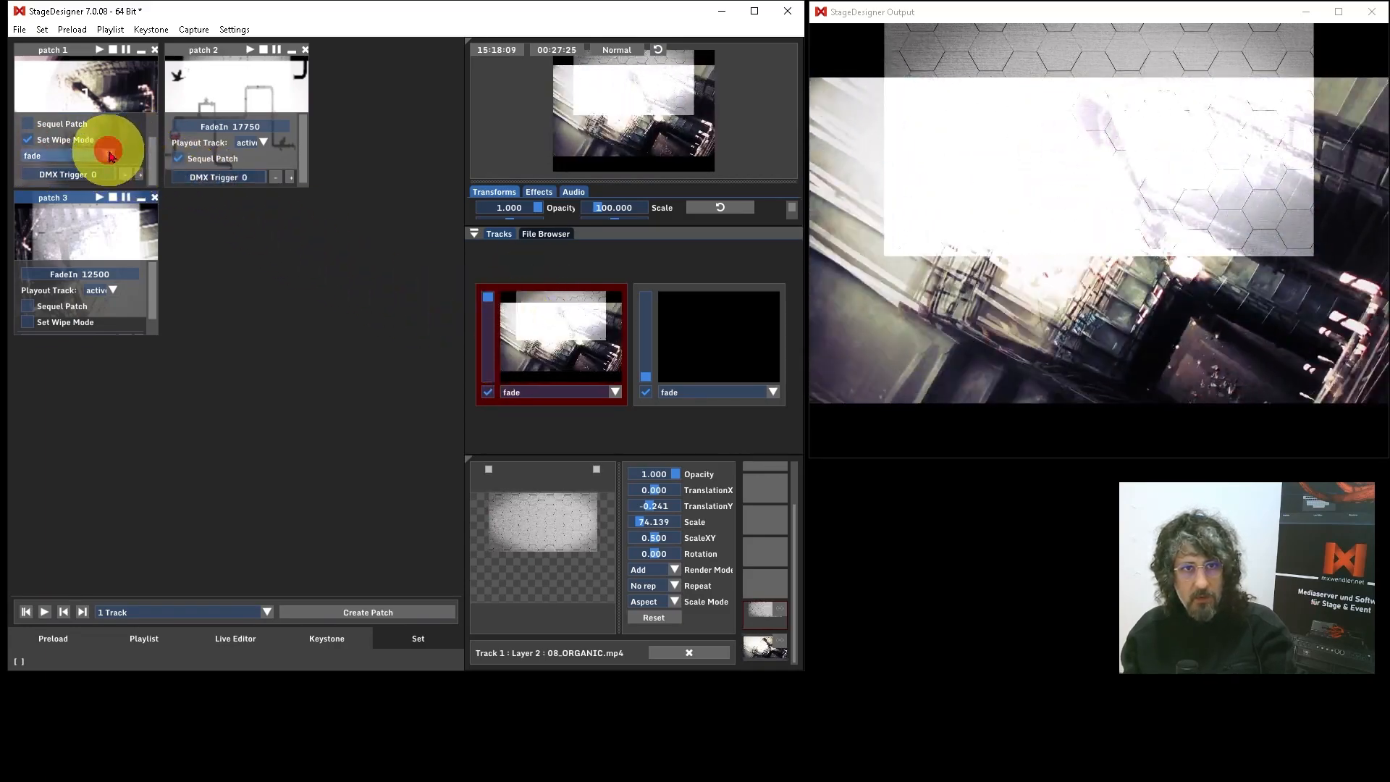
{"action": "left_click", "coordinate": [54, 193]}
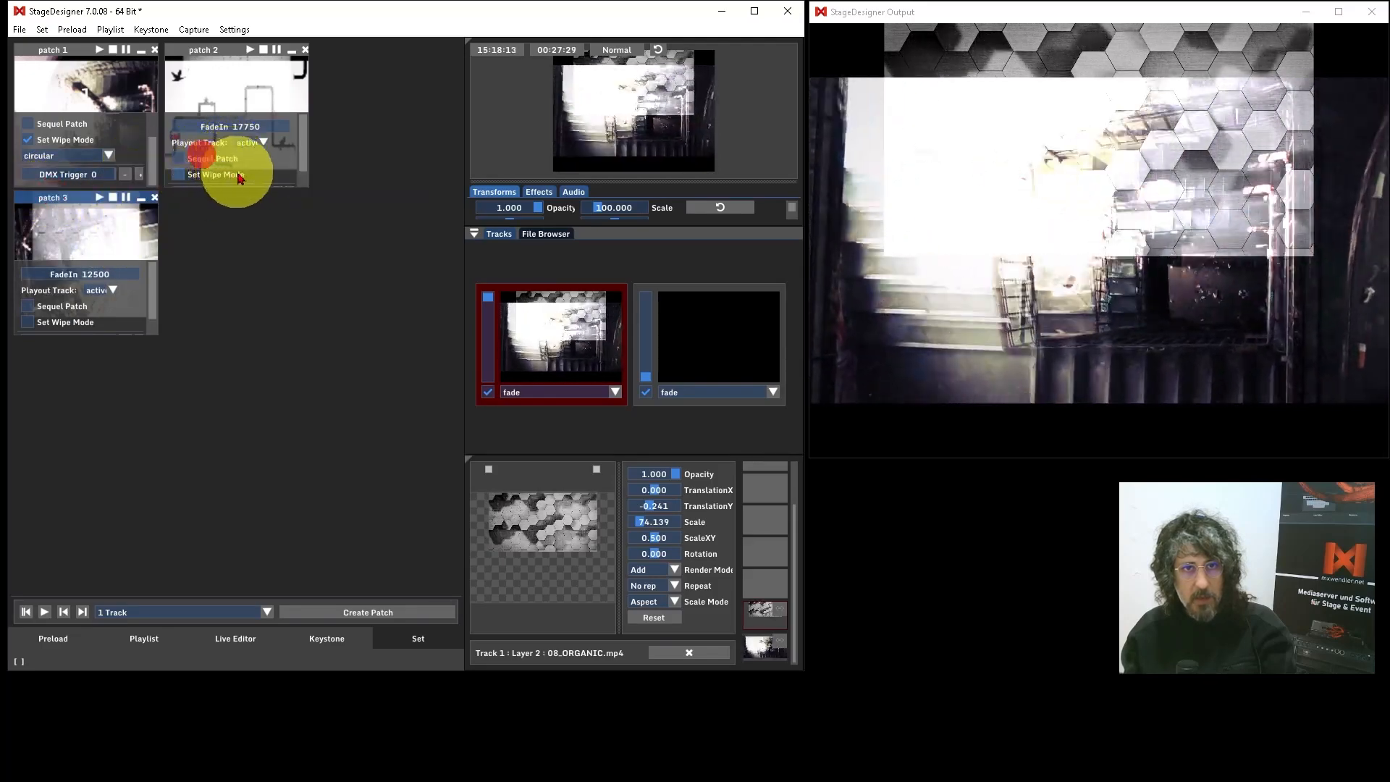
Step: Enable Set Wipe Mode for patch 2 and choose the circular wipe
{"action": "left_click", "coordinate": [178, 174]}
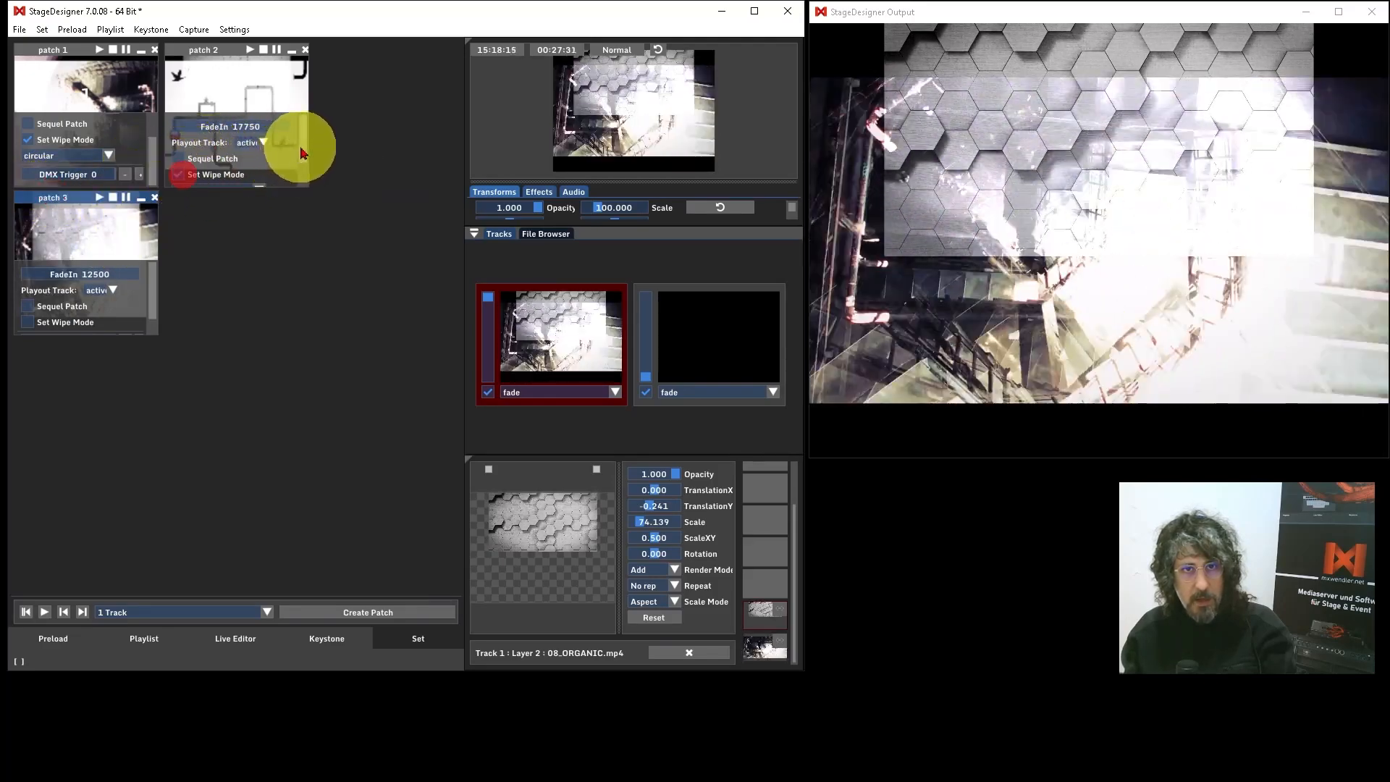
{"action": "left_click_drag", "start_coordinate": [304, 146], "coordinate": [308, 169]}
{"action": "left_click", "coordinate": [260, 155]}
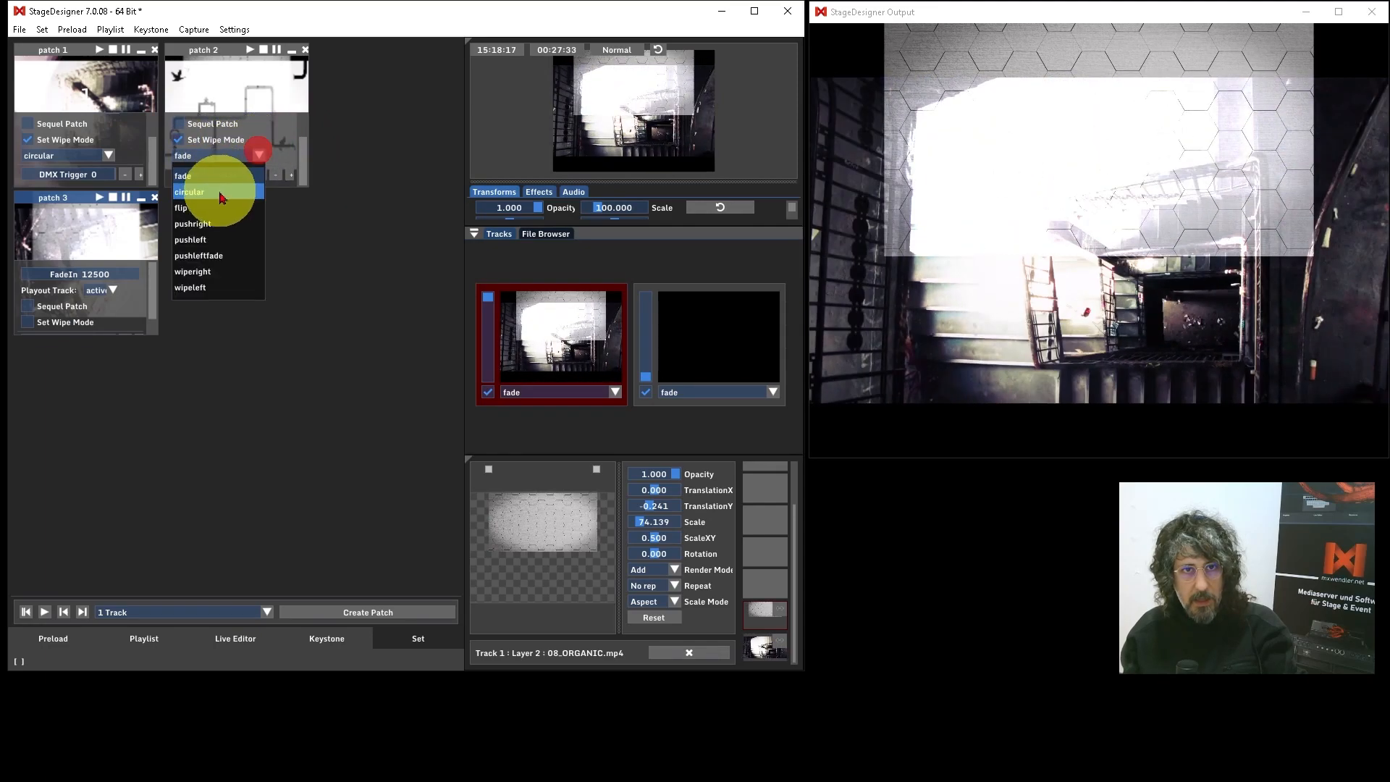
{"action": "left_click", "coordinate": [212, 194]}
Step: Clear the running layers, play patch 1 to test its circular wipe, and review the other wipe modes
{"action": "left_click", "coordinate": [688, 652]}
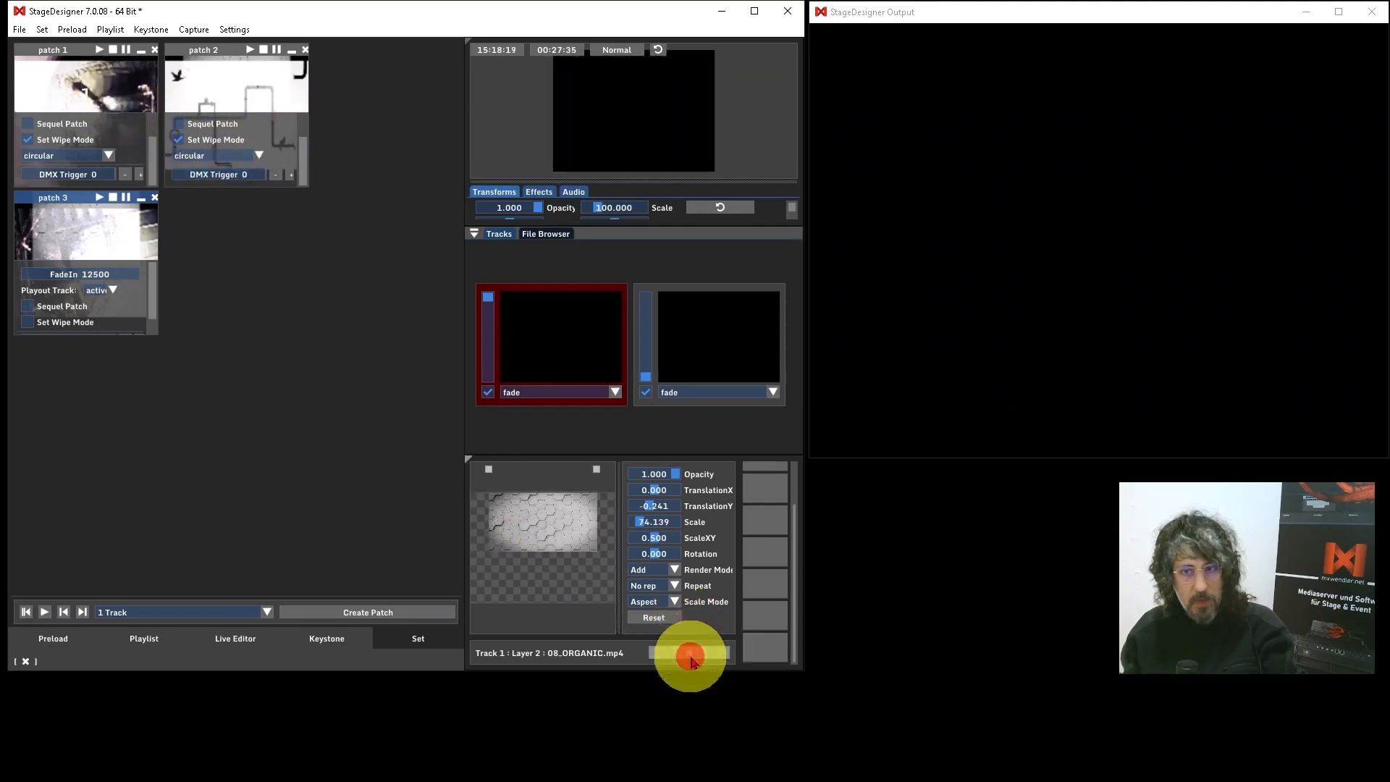
{"action": "left_click", "coordinate": [107, 77]}
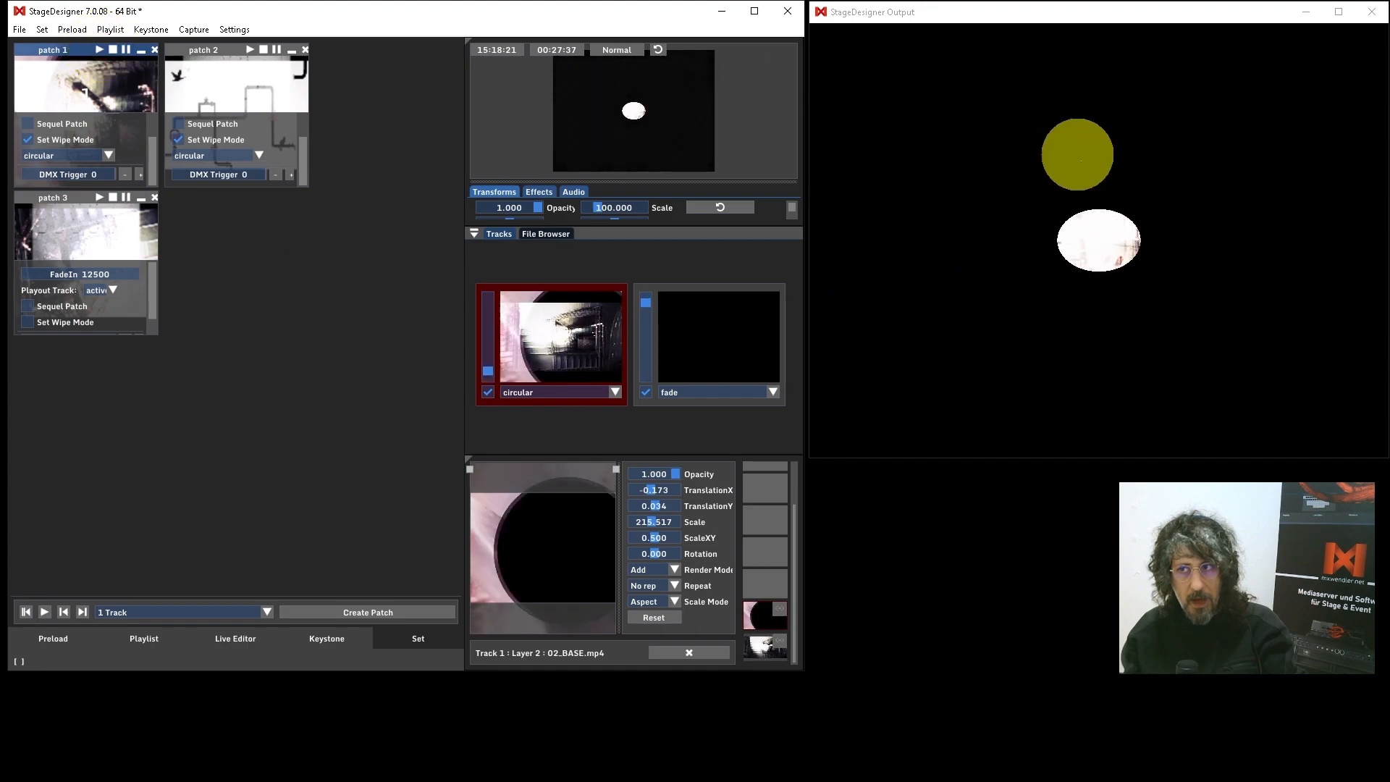
{"action": "left_click", "coordinate": [108, 155]}
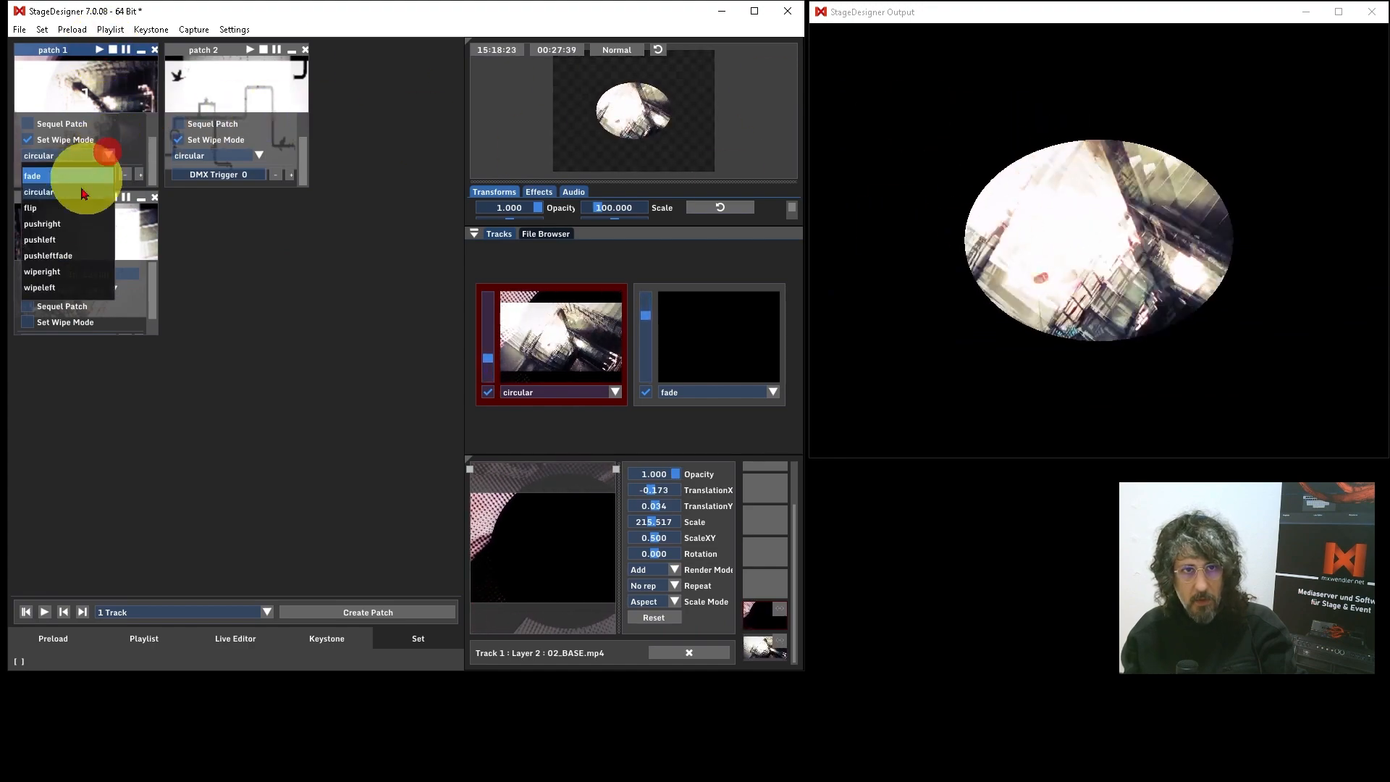
{"action": "left_click", "coordinate": [108, 155]}
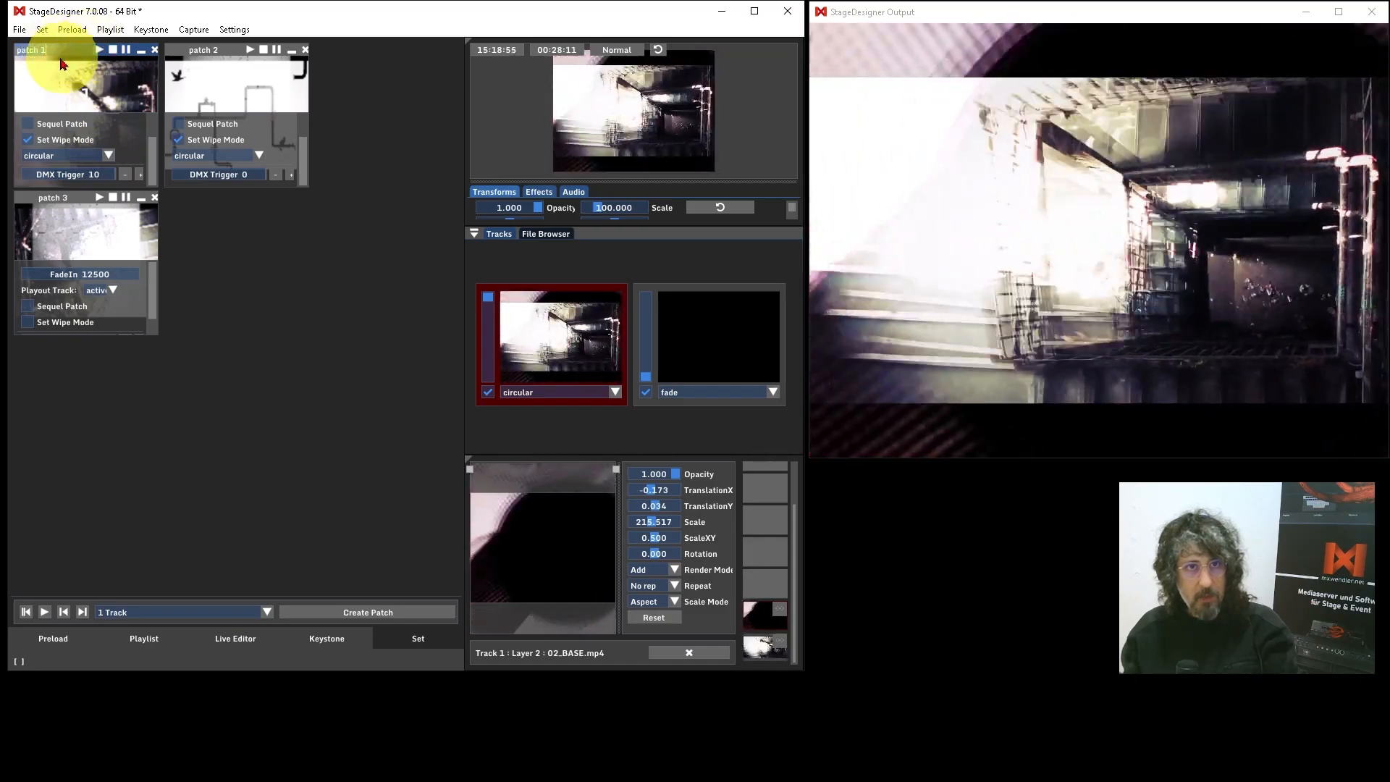
Step: Collapse patch 1's settings in the set and review the commands for loading and saving the set
{"action": "left_click", "coordinate": [64, 69]}
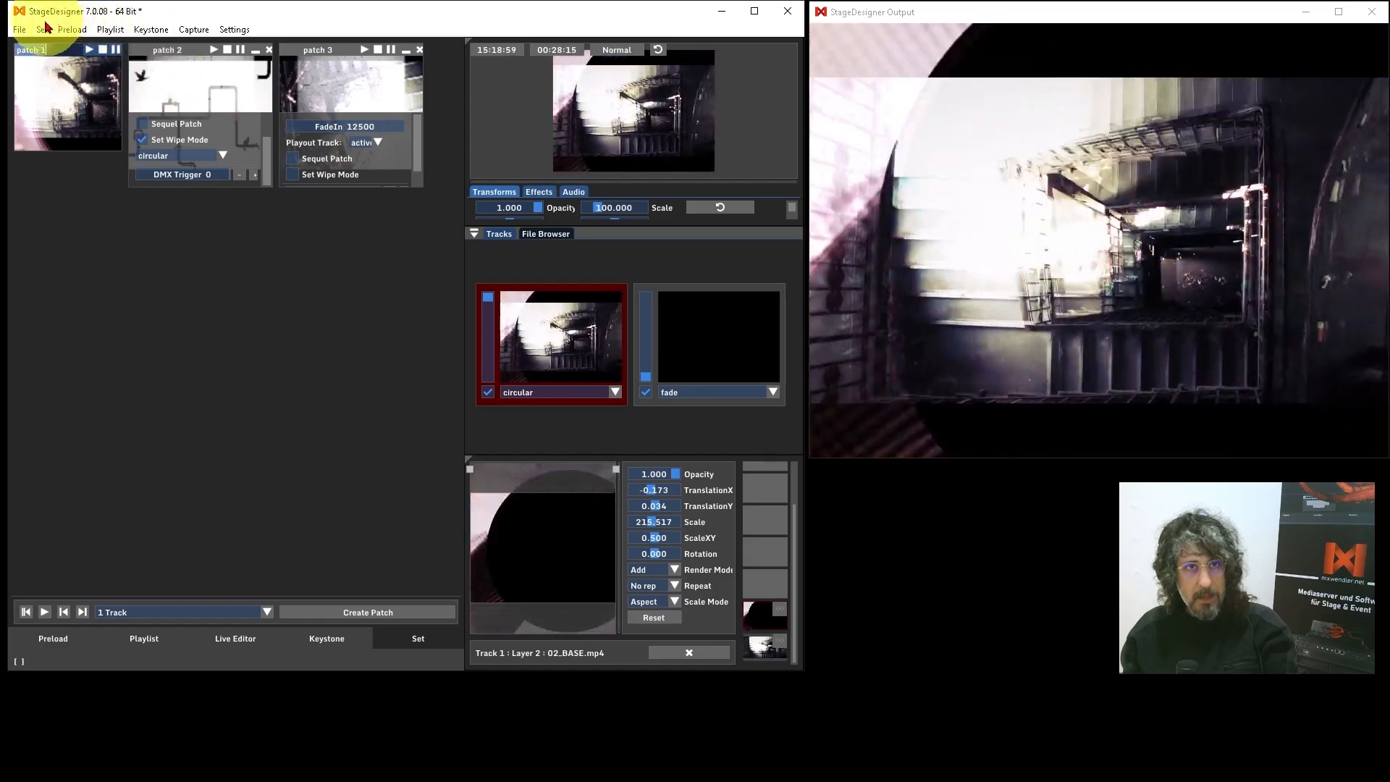
{"action": "left_click", "coordinate": [45, 29]}
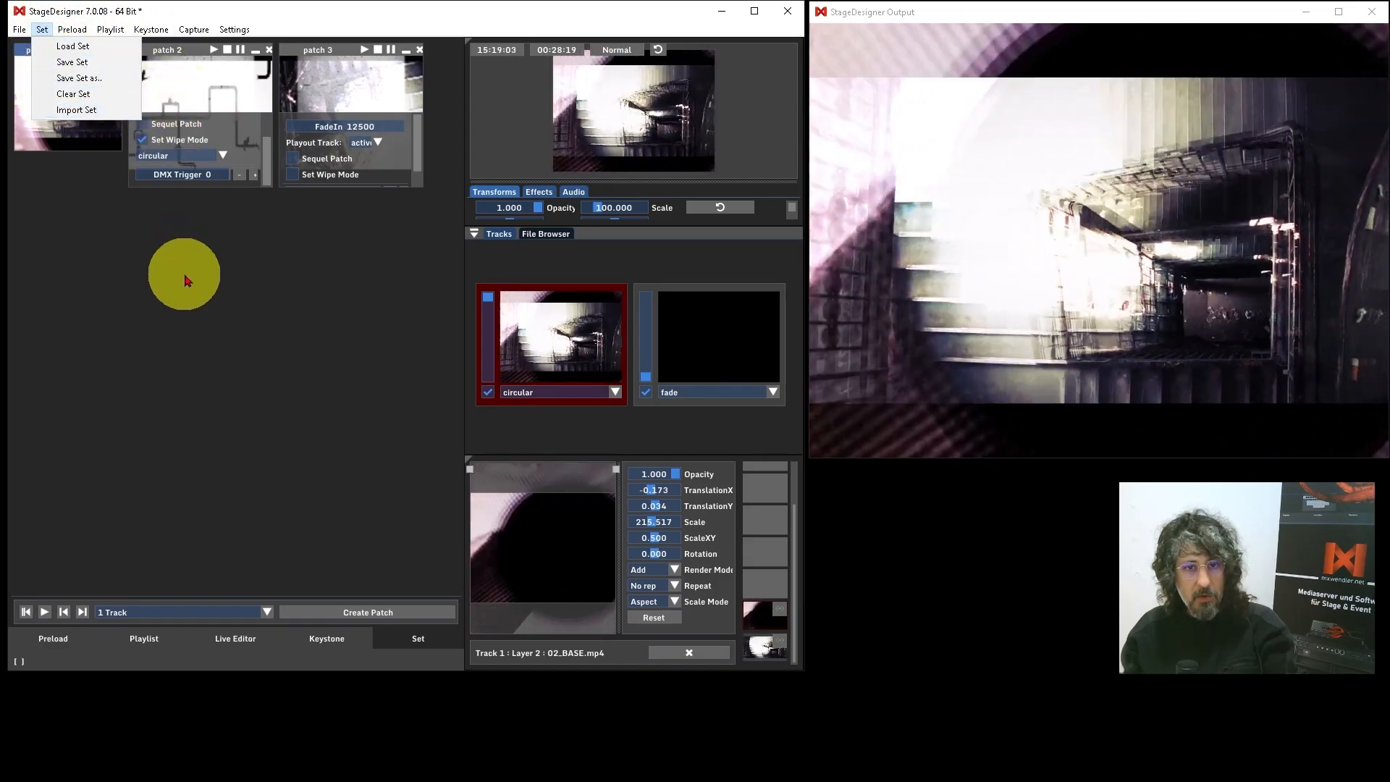
{"action": "left_click", "coordinate": [186, 280]}
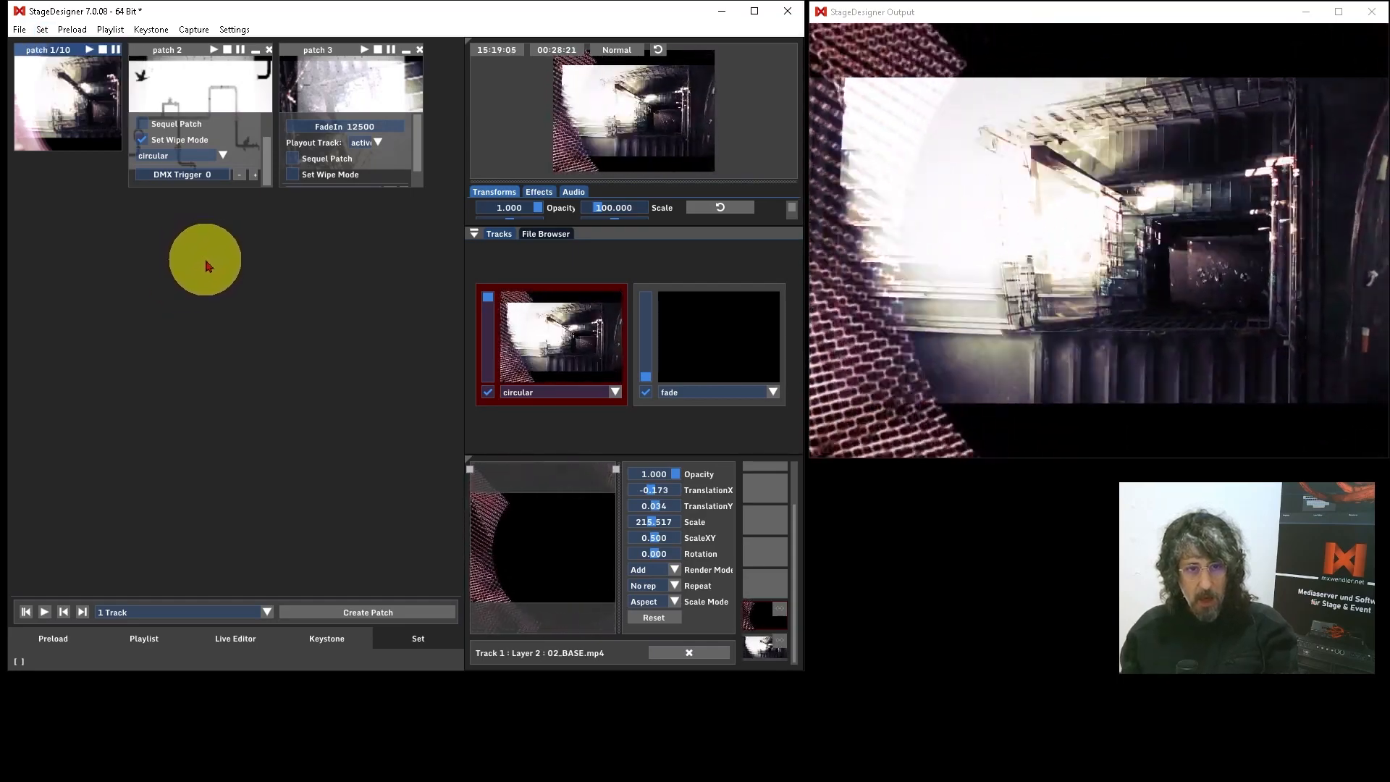